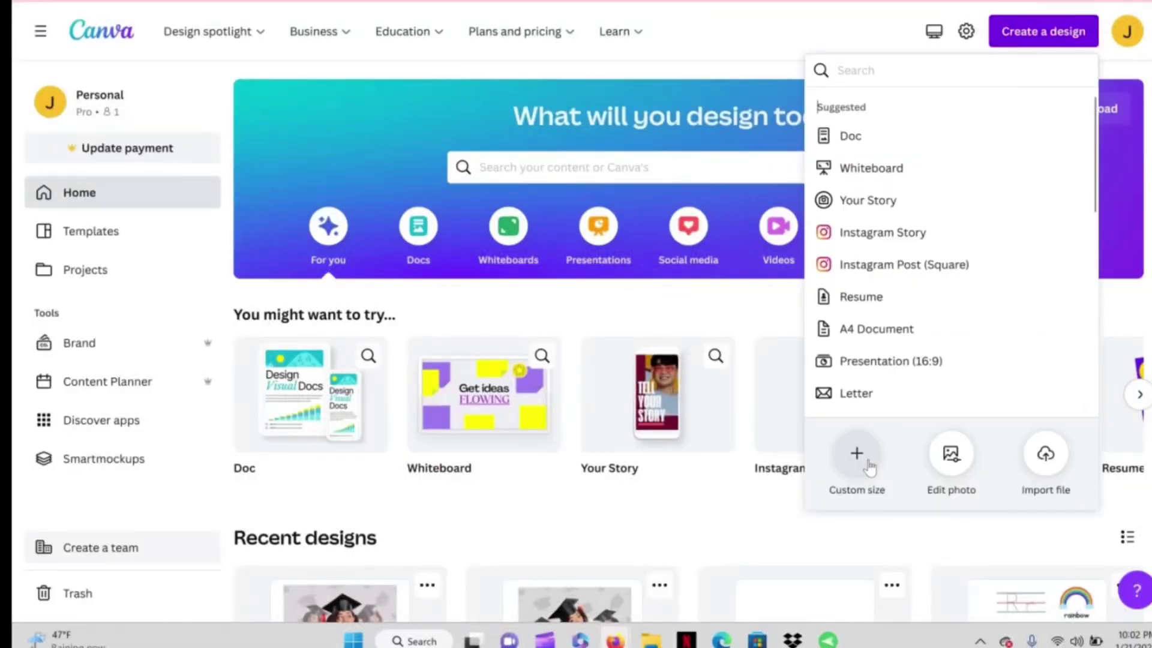
- Choose Custom size to start the 13 × 19 in design
click(869, 457)
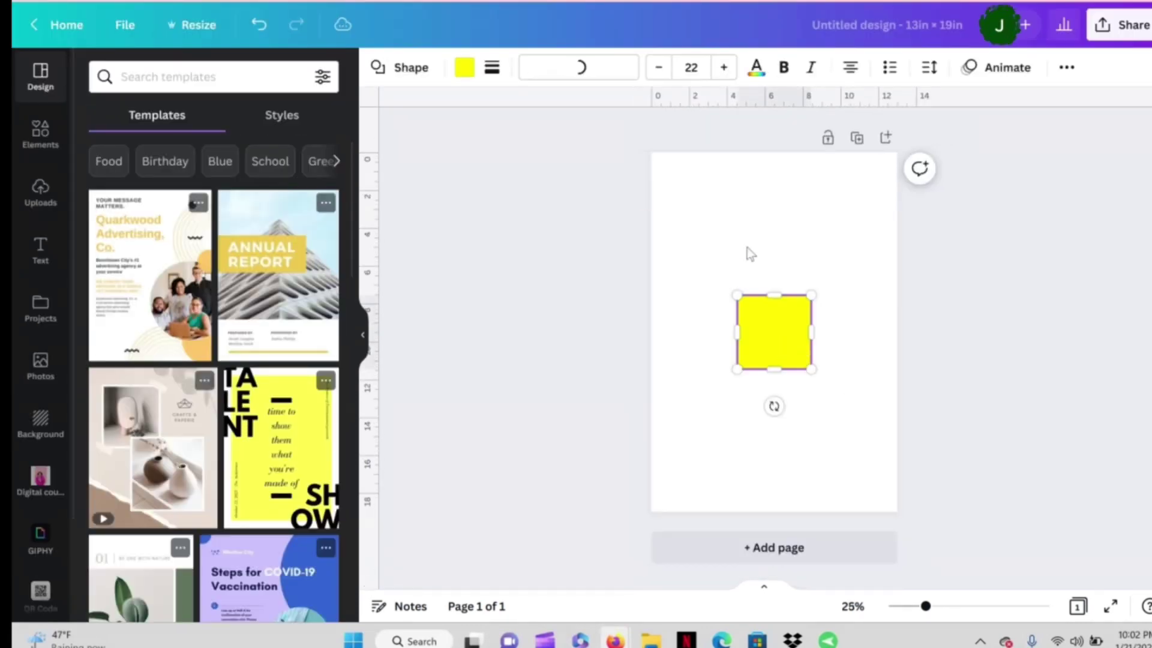
- Stretch the yellow square into a roughly 8 × 5.9 in rectangle, centred near the page top
drag(798, 324, 704, 221)
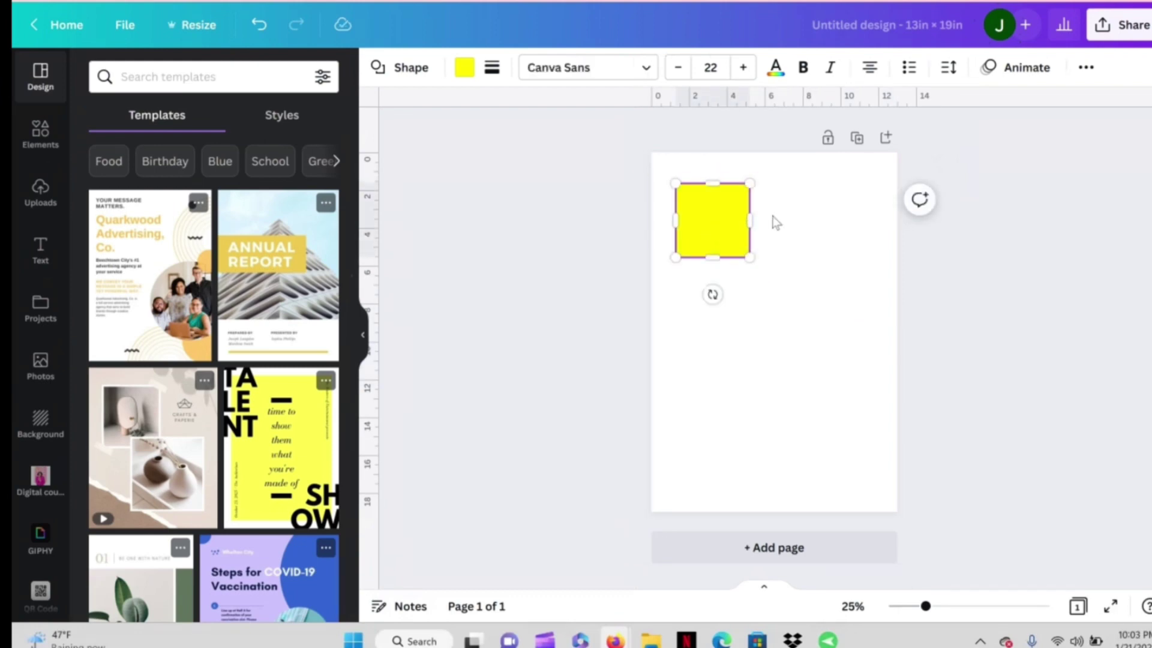
click(765, 329)
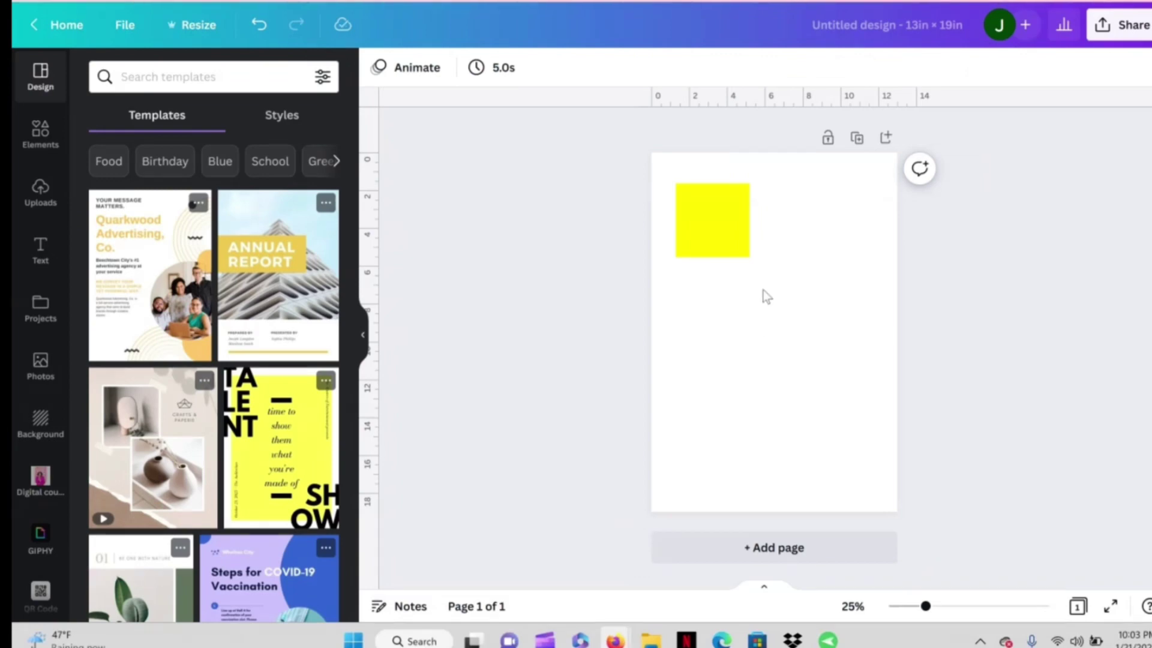
click(724, 234)
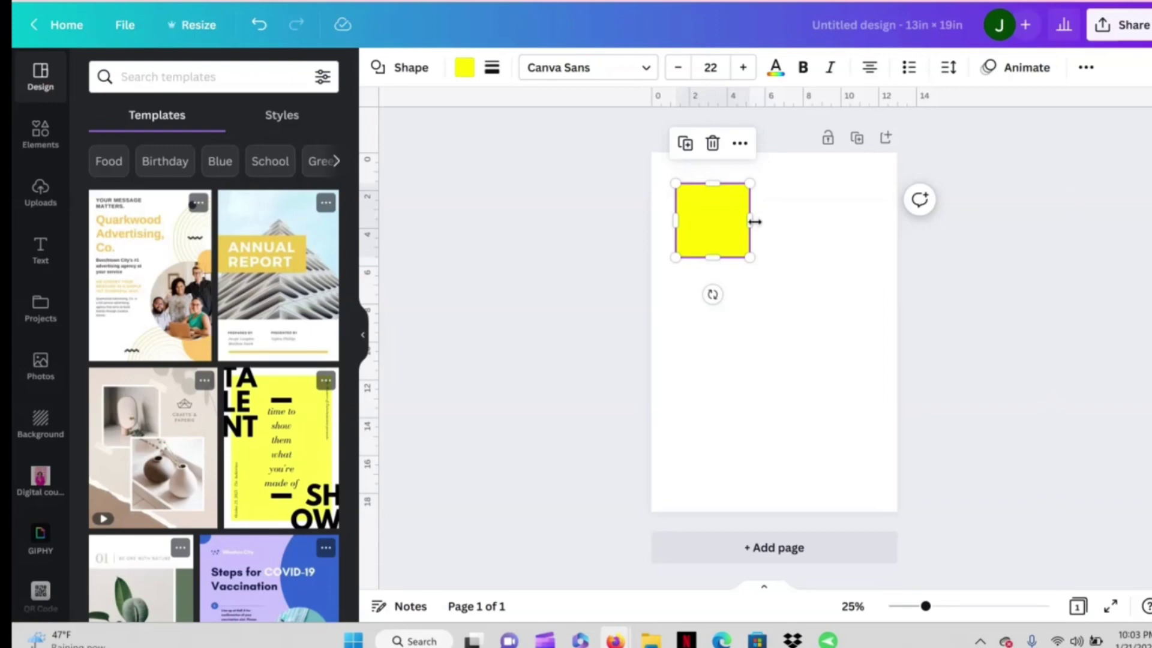
drag(751, 222, 828, 232)
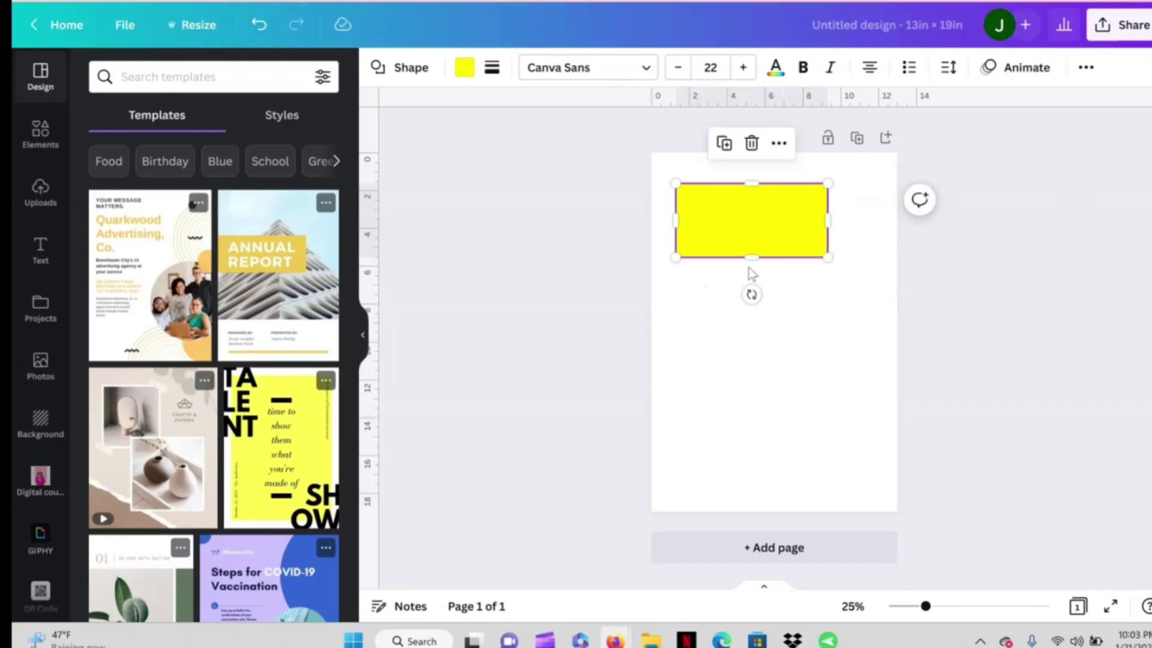
drag(750, 259, 765, 298)
click(819, 321)
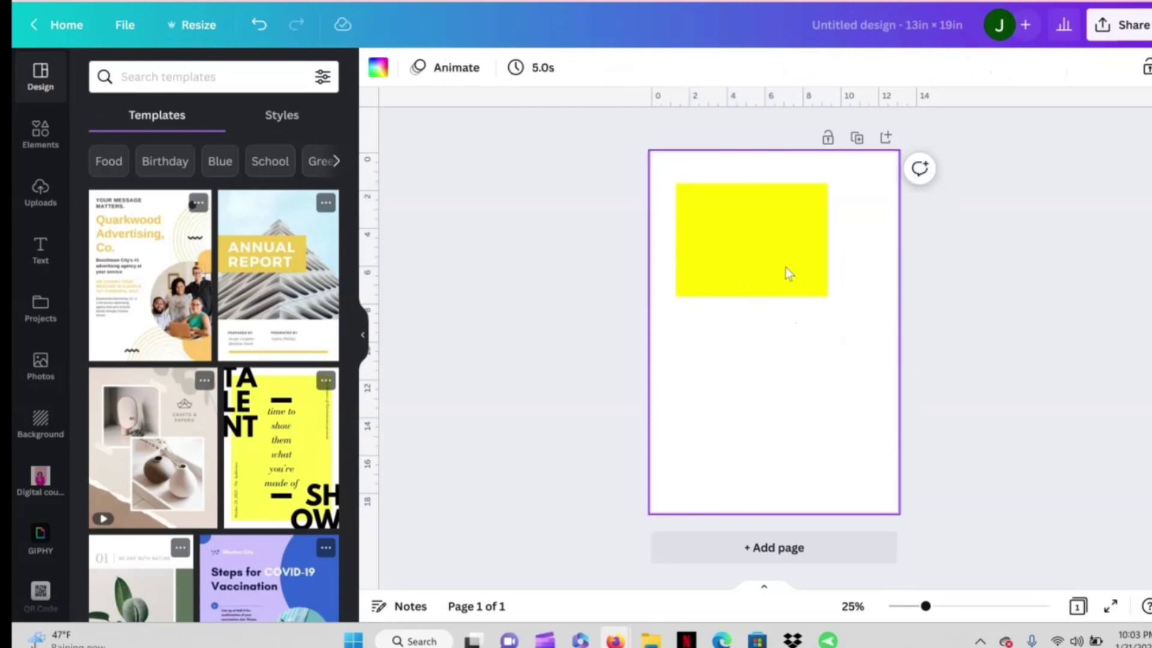
click(773, 256)
mouse_move(774, 257)
mouse_down()
mouse_move(804, 246)
mouse_move(793, 251)
mouse_up()
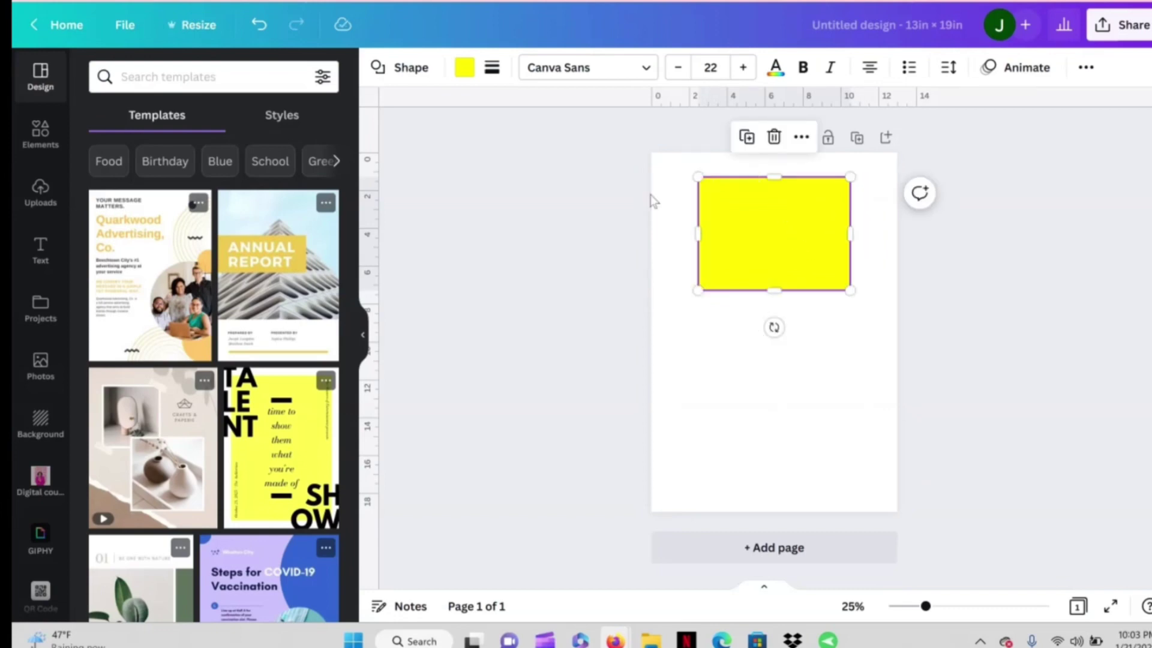
- Round the rectangle's corners, raising Corner rounding from 18 to 42
click(492, 68)
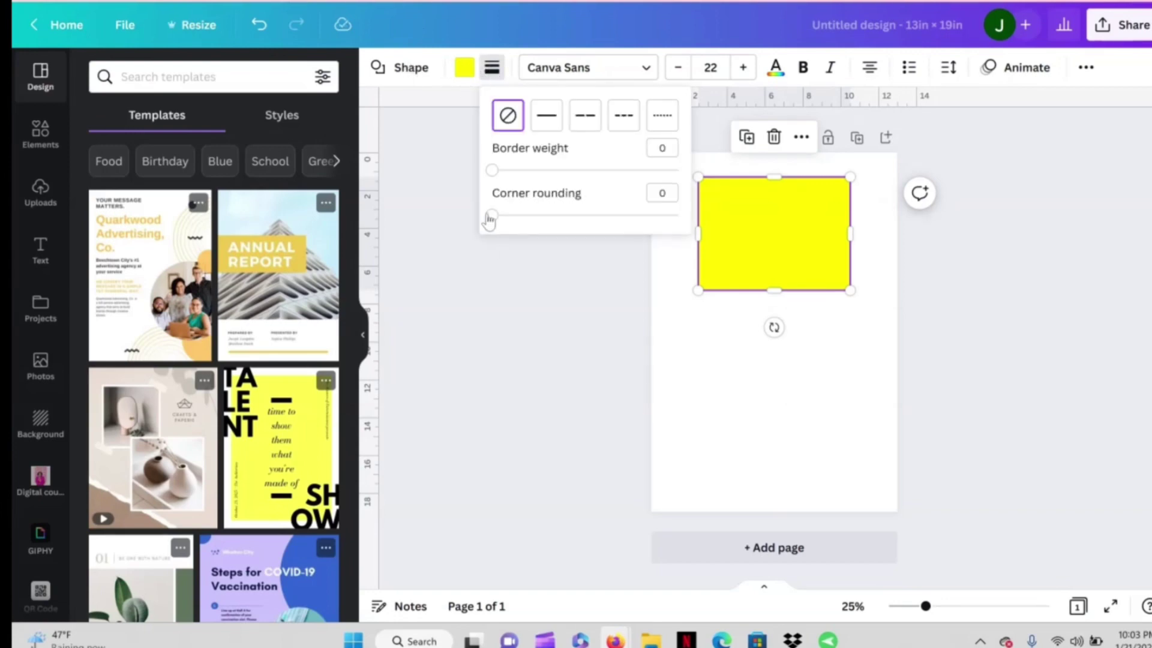
drag(490, 215, 525, 215)
click(877, 346)
click(839, 355)
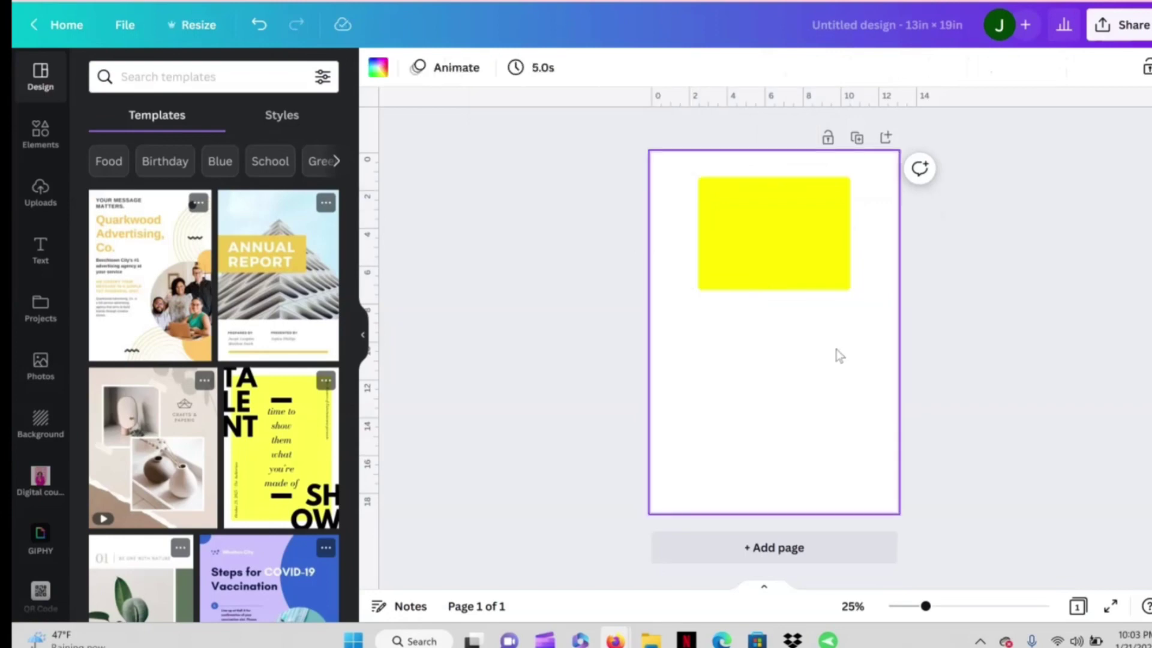
click(773, 279)
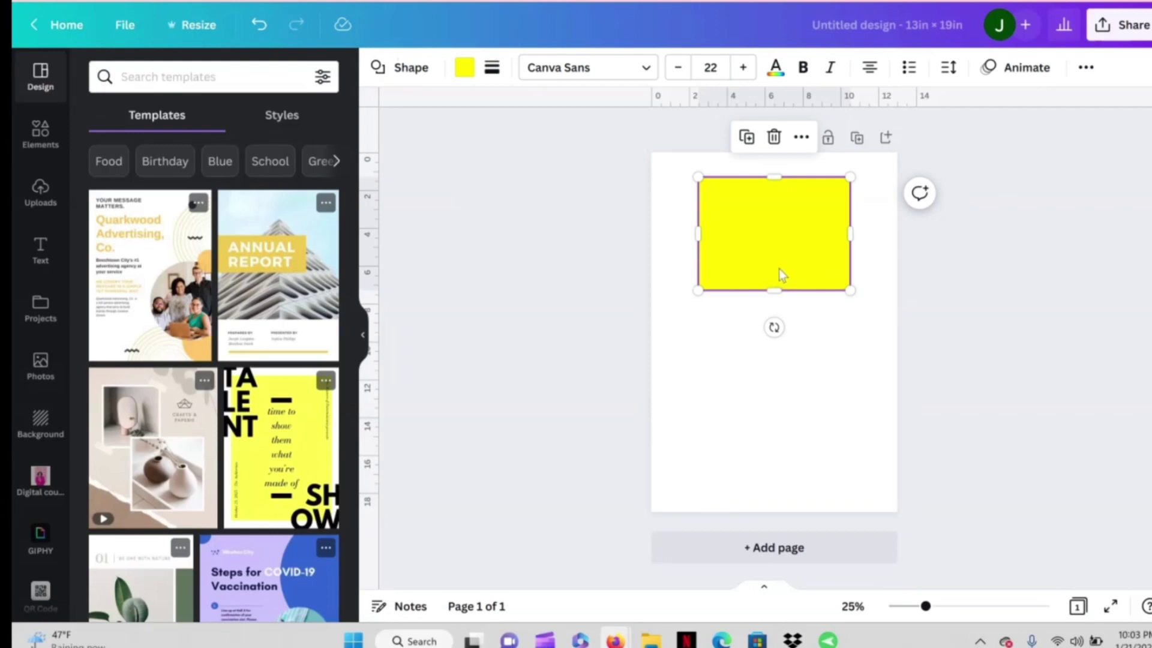
click(491, 67)
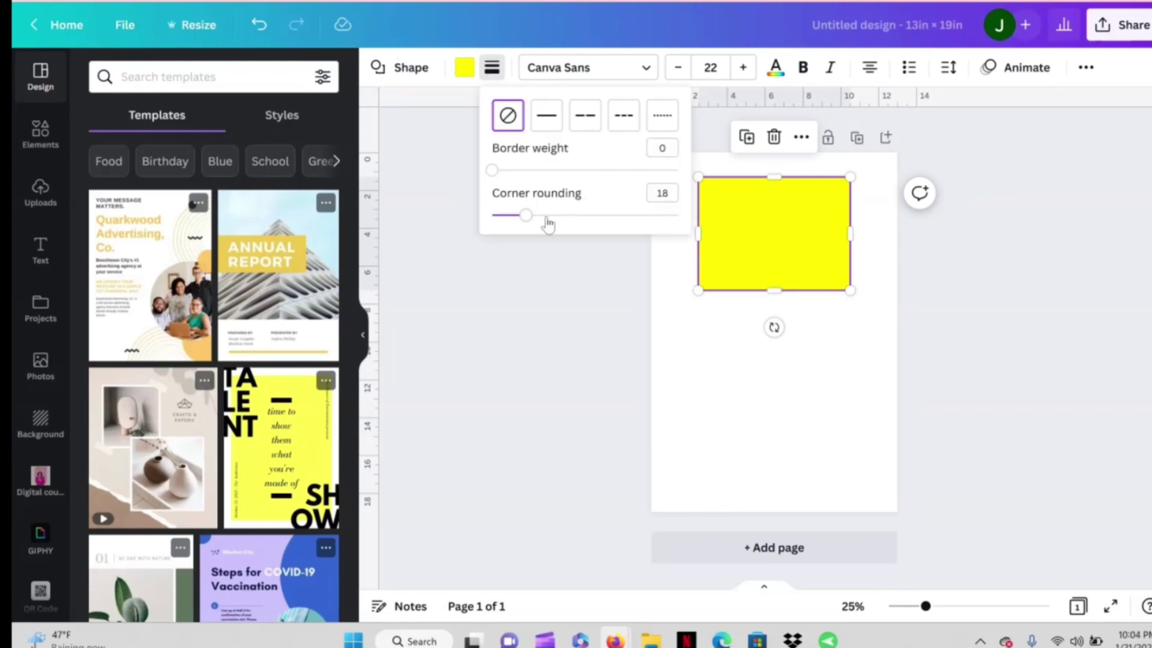
drag(533, 220, 571, 217)
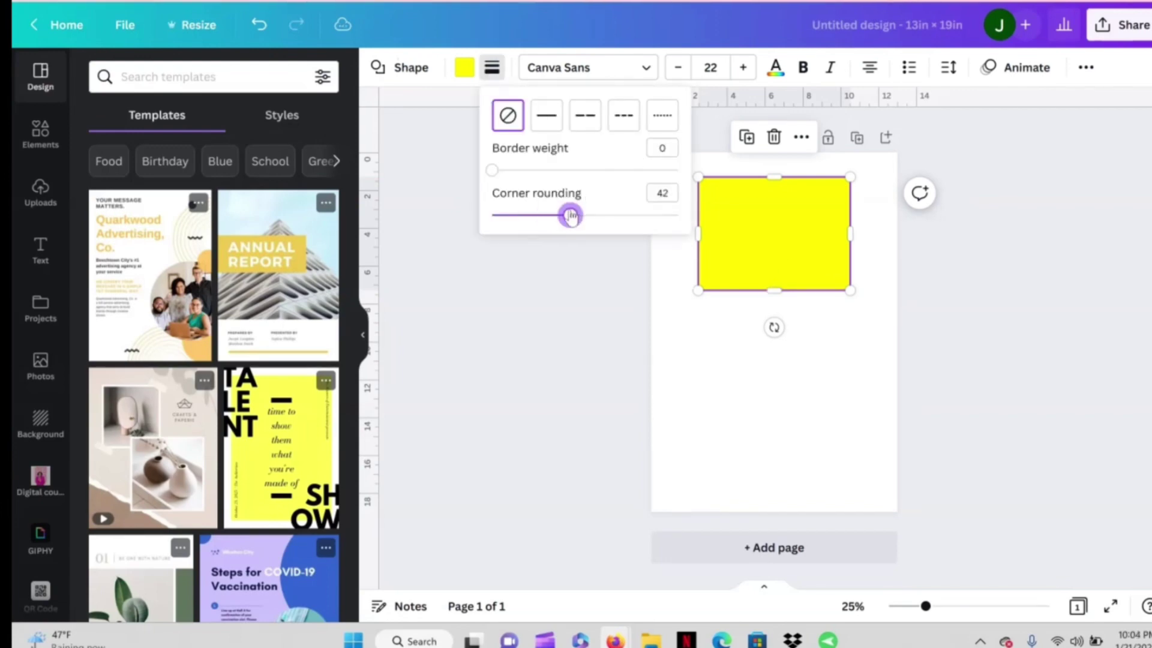
click(796, 370)
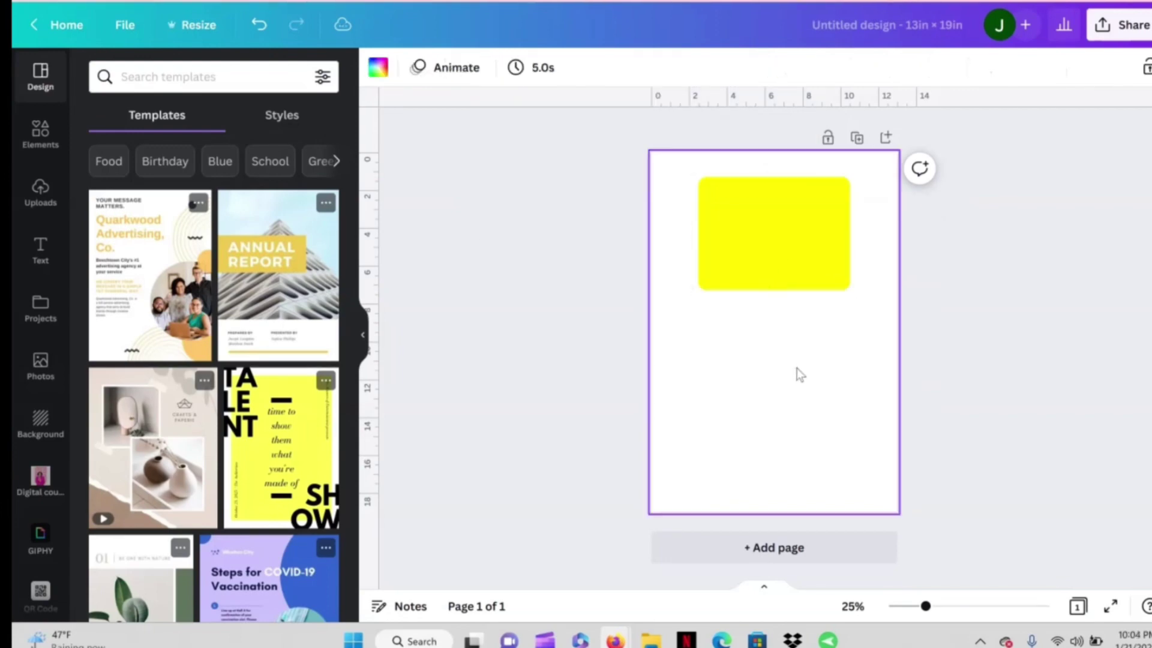
click(794, 252)
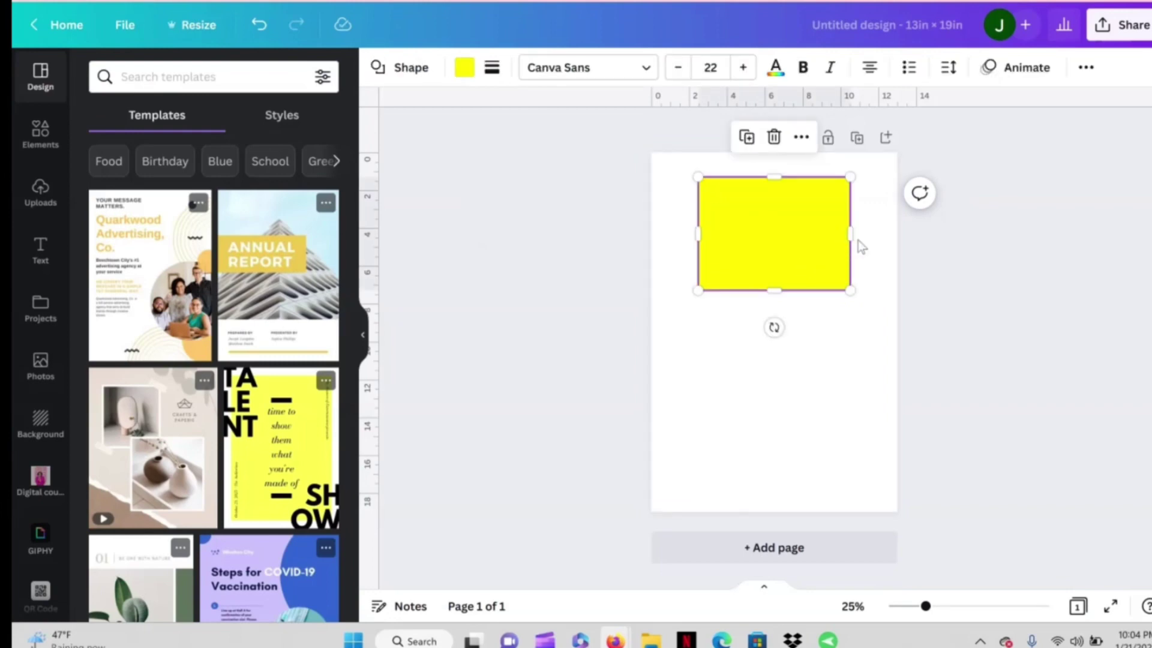
drag(851, 240, 852, 241)
click(810, 381)
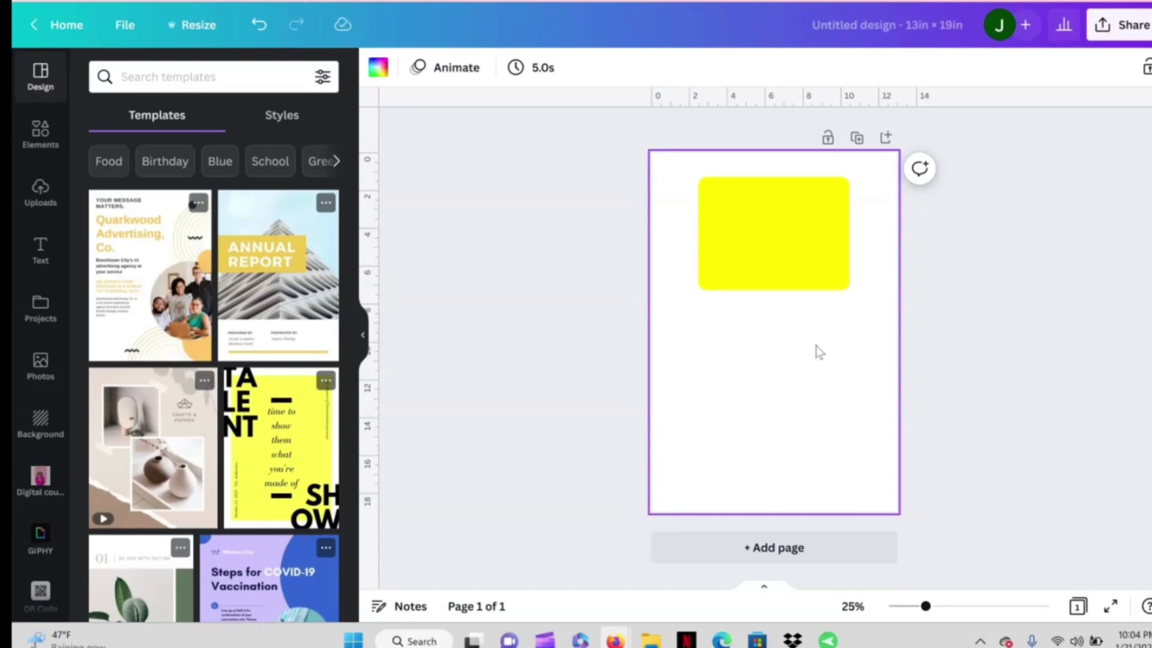
- Add a new yellow square and narrow it into a thin handle below the rectangle
key(r)
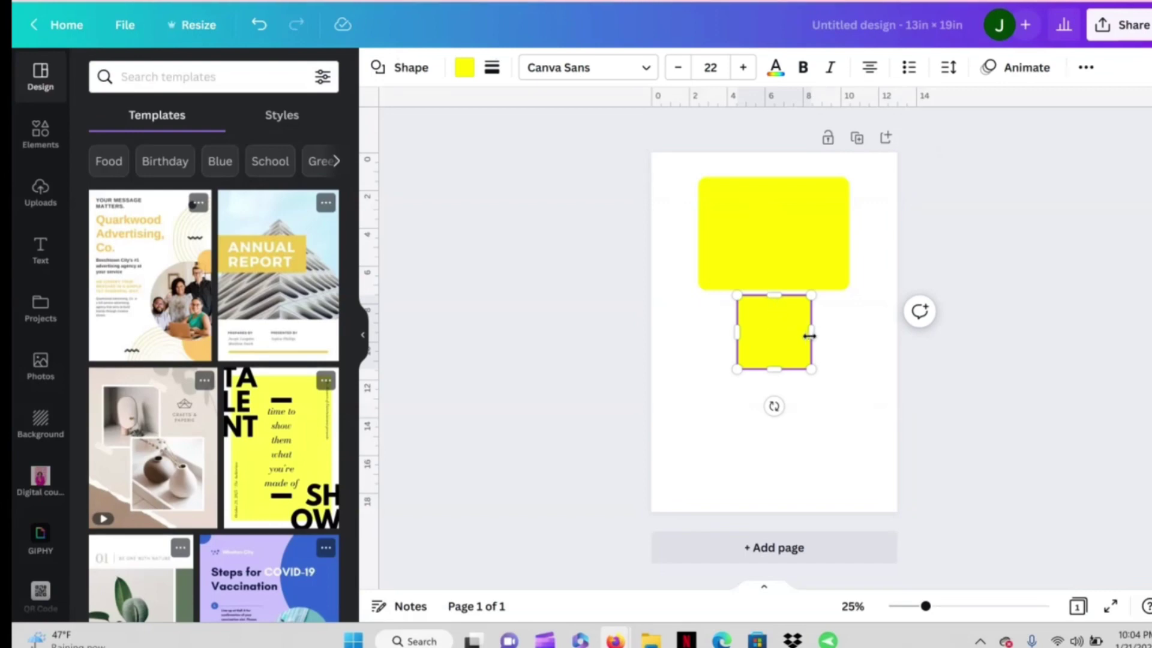
drag(809, 336, 775, 338)
click(800, 364)
click(751, 348)
click(824, 369)
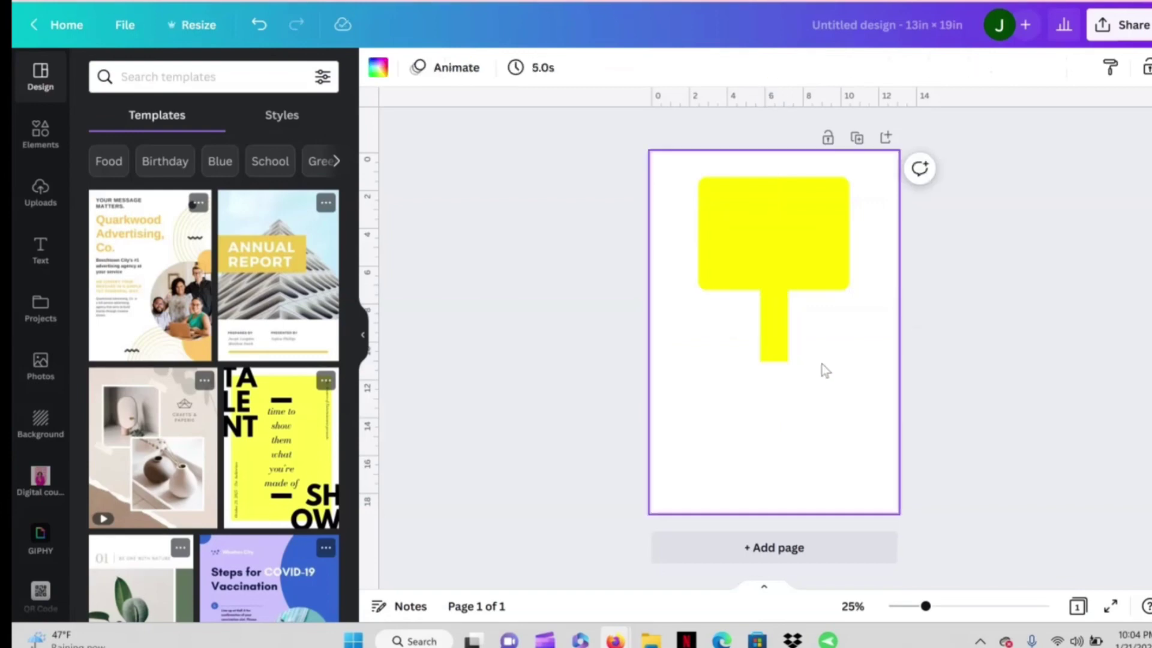
- Round the handle's corners to about 15, then marquee-select both shapes
click(766, 333)
click(492, 68)
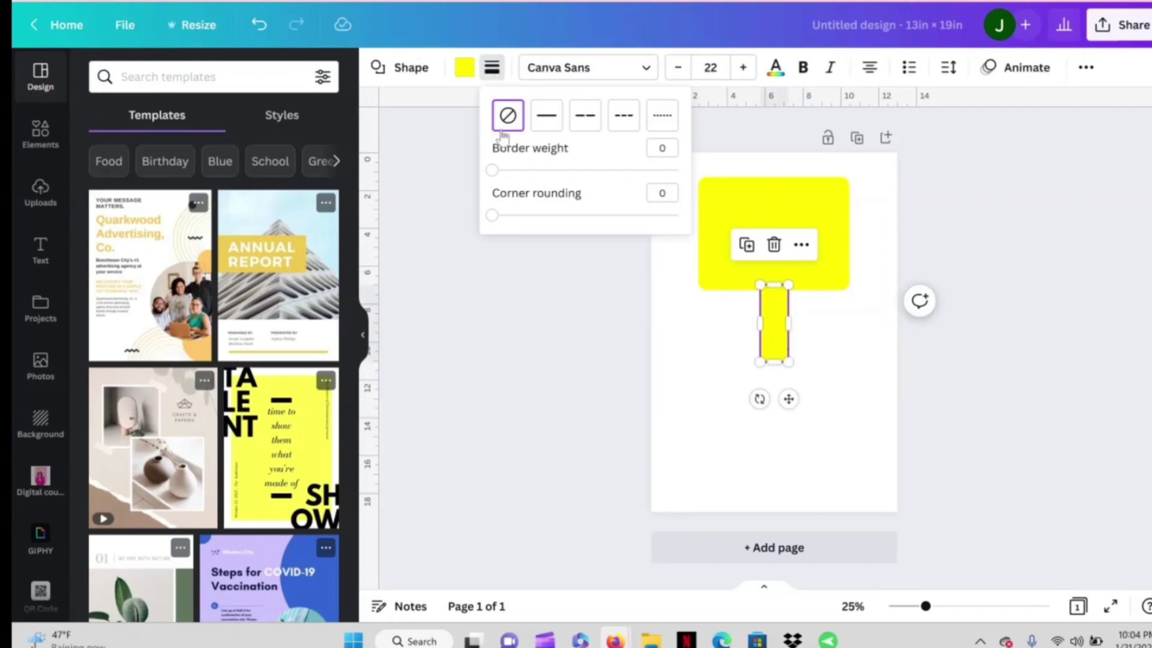
drag(492, 214, 519, 215)
click(838, 417)
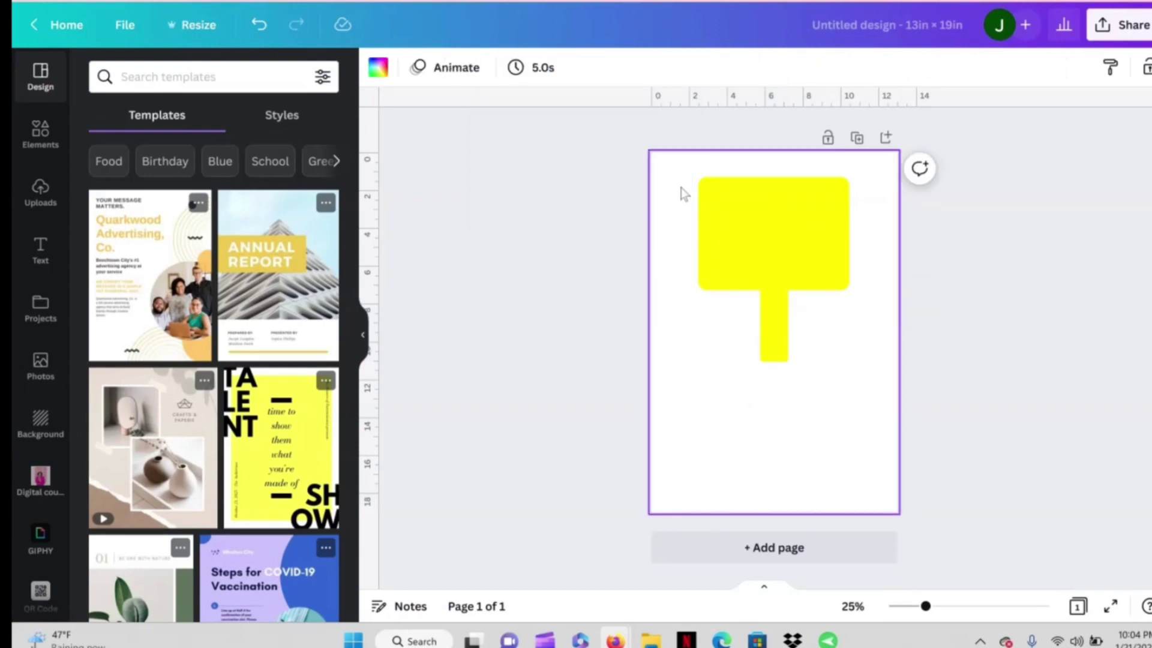
drag(682, 193, 836, 360)
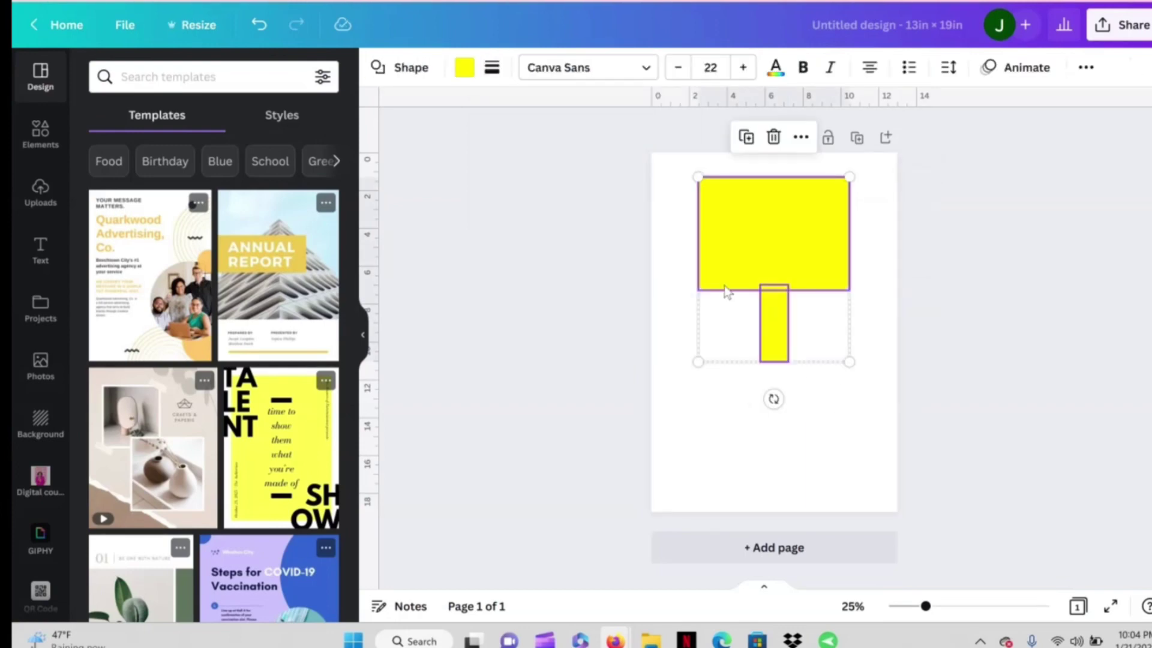
- Fill both fan shapes black from Document Colors
click(472, 71)
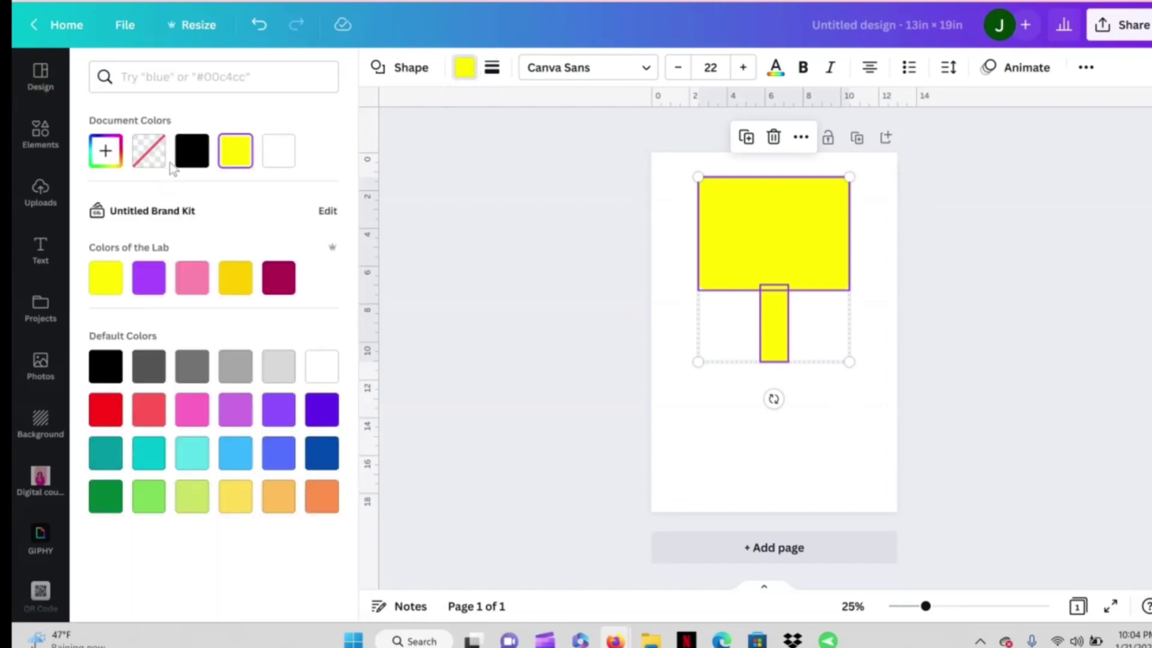
click(186, 161)
click(814, 463)
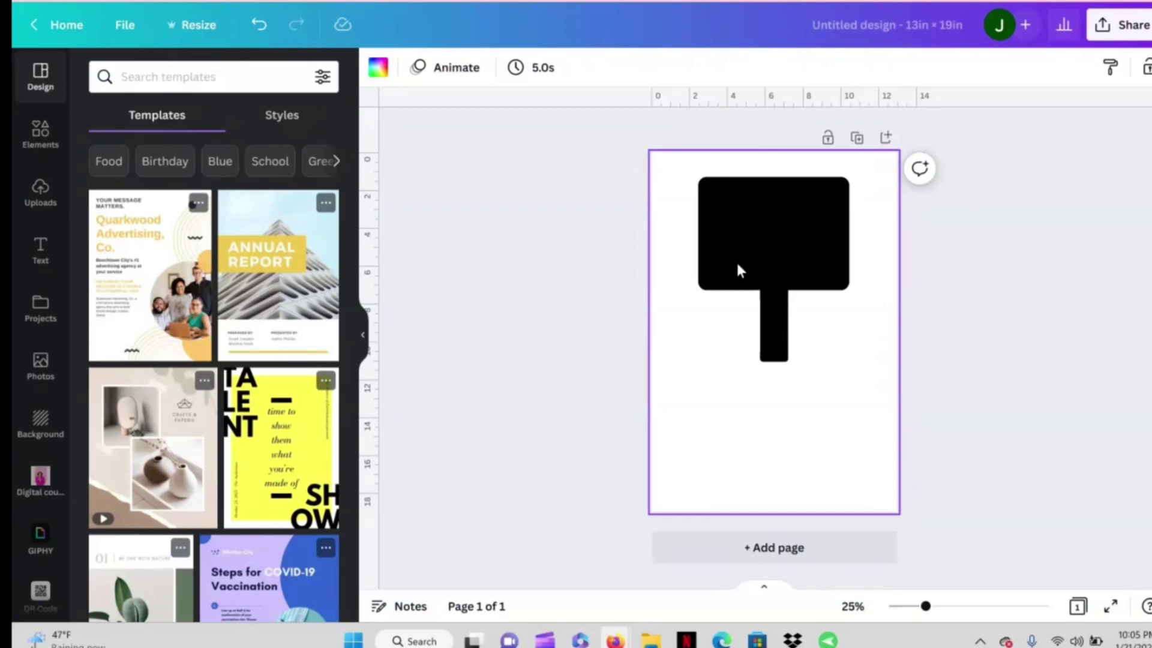
- Move the rectangle and handle together lower on the page, then zoom in
drag(683, 172, 839, 362)
drag(760, 246, 758, 286)
click(834, 201)
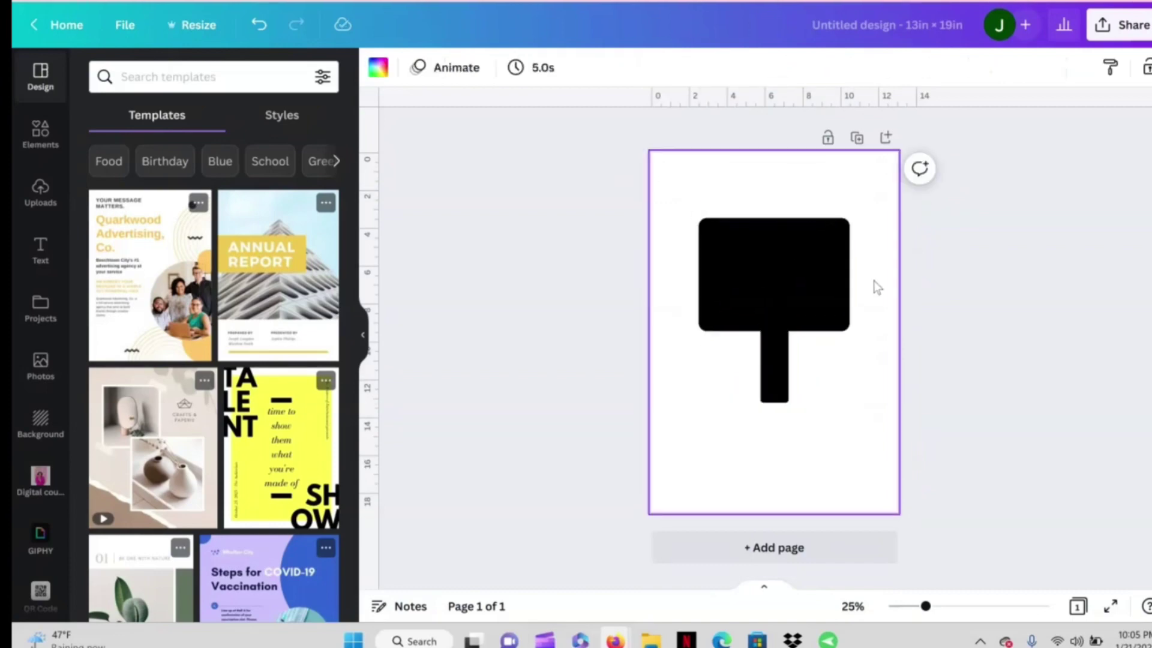
mouse_move(927, 606)
mouse_down()
mouse_move(958, 607)
mouse_move(939, 606)
mouse_up()
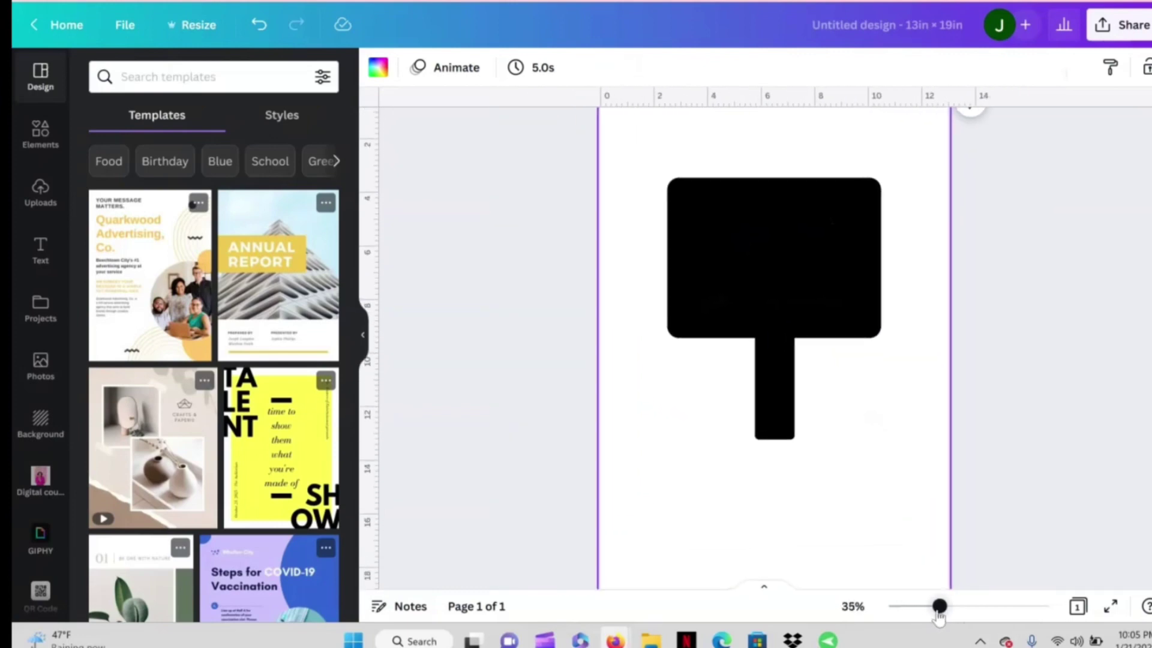
- Change the sign rectangle and stem fill from black to light grey
click(787, 260)
click(465, 67)
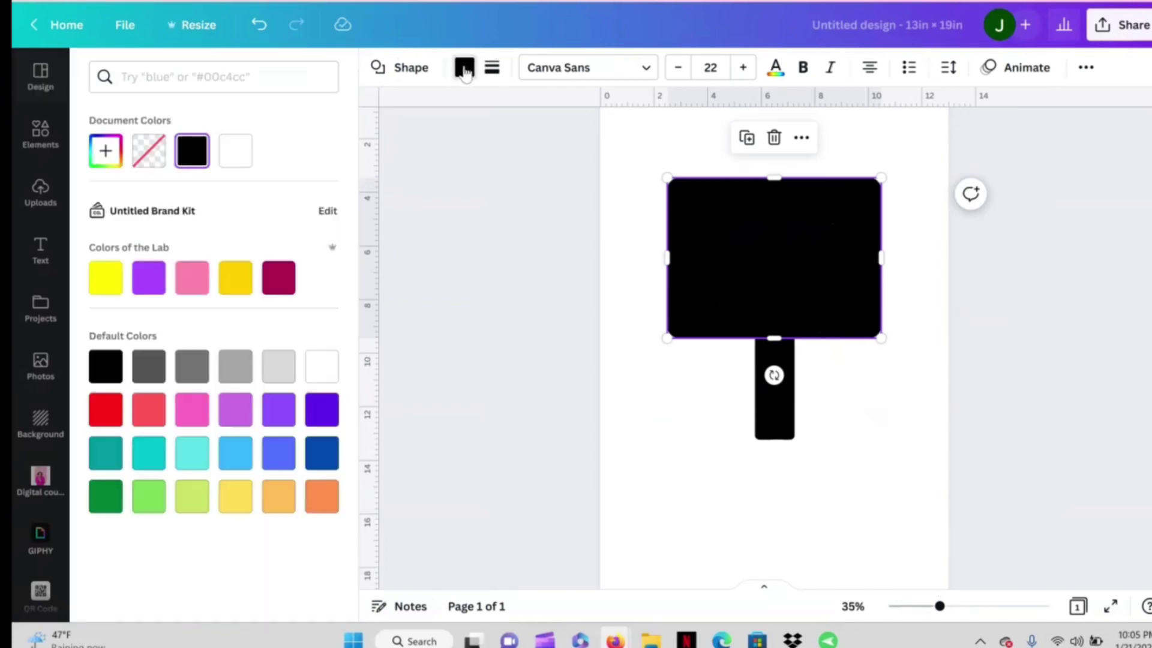
click(278, 367)
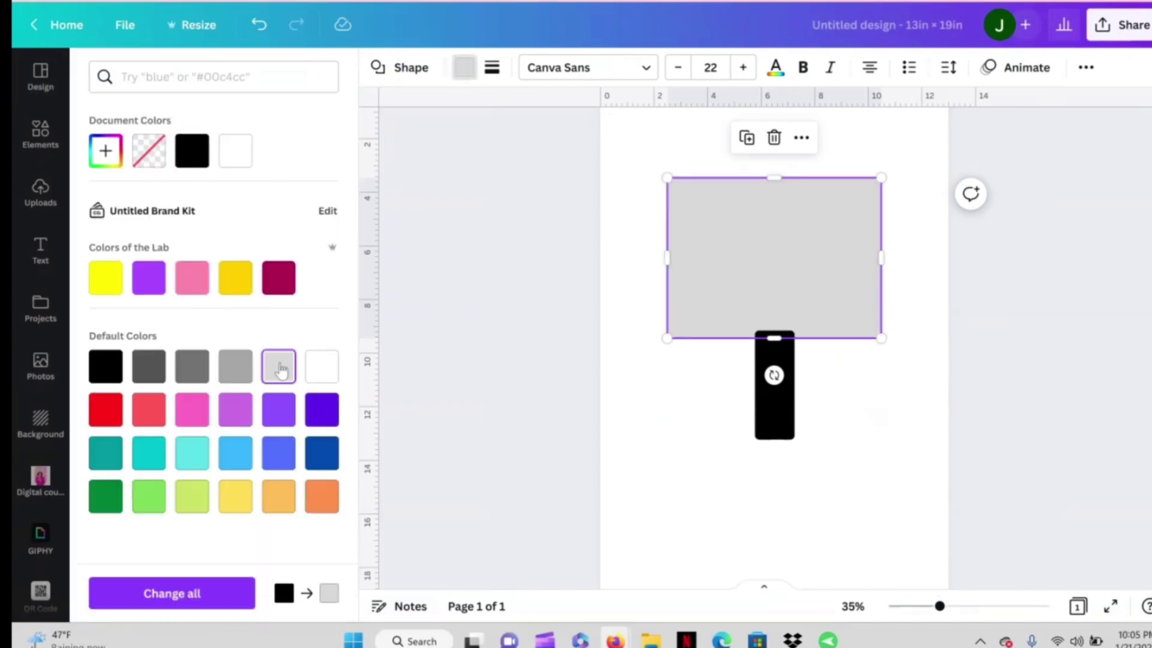
click(224, 600)
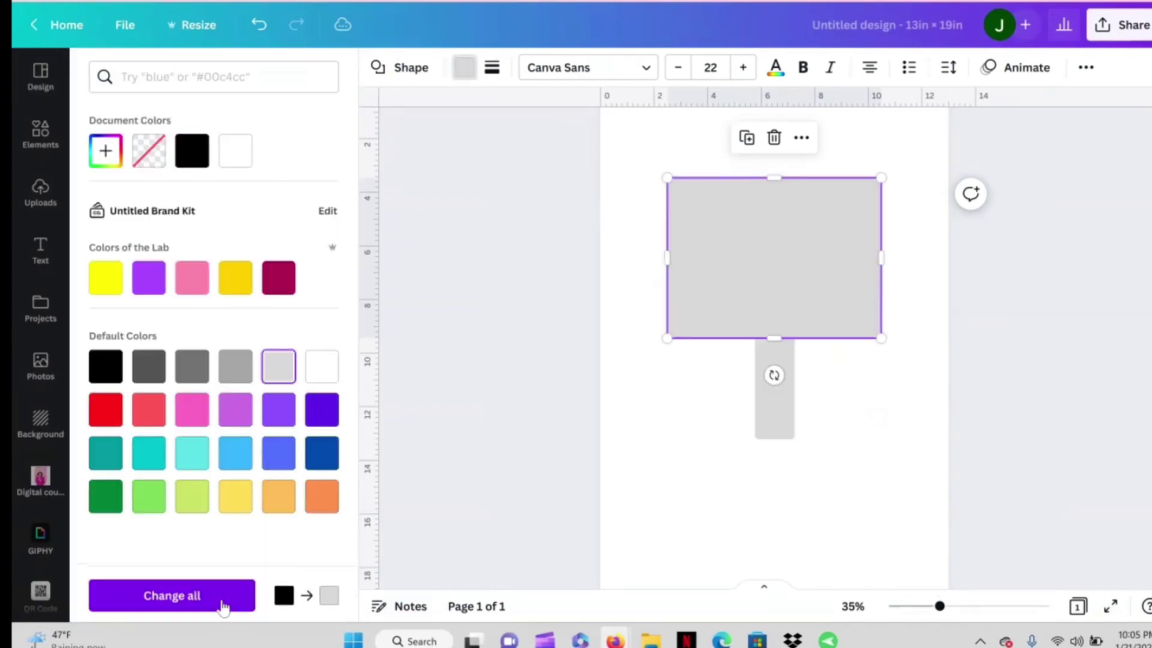
click(823, 410)
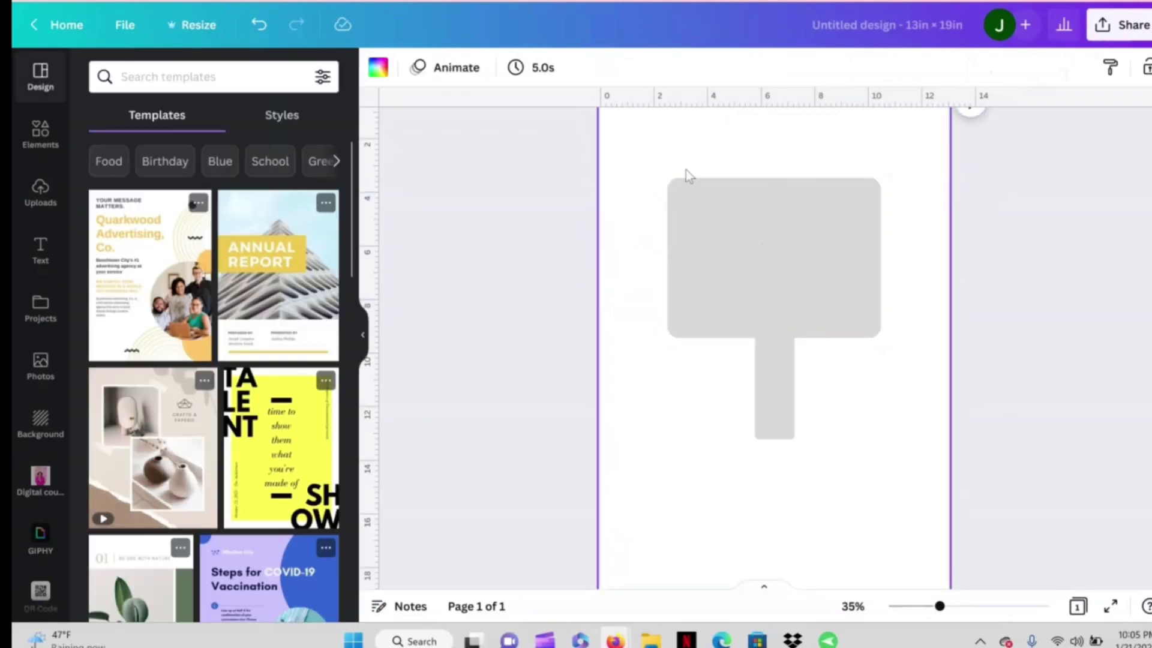
- Lock both the grey sign rectangle and the stem in place
key(Tab)
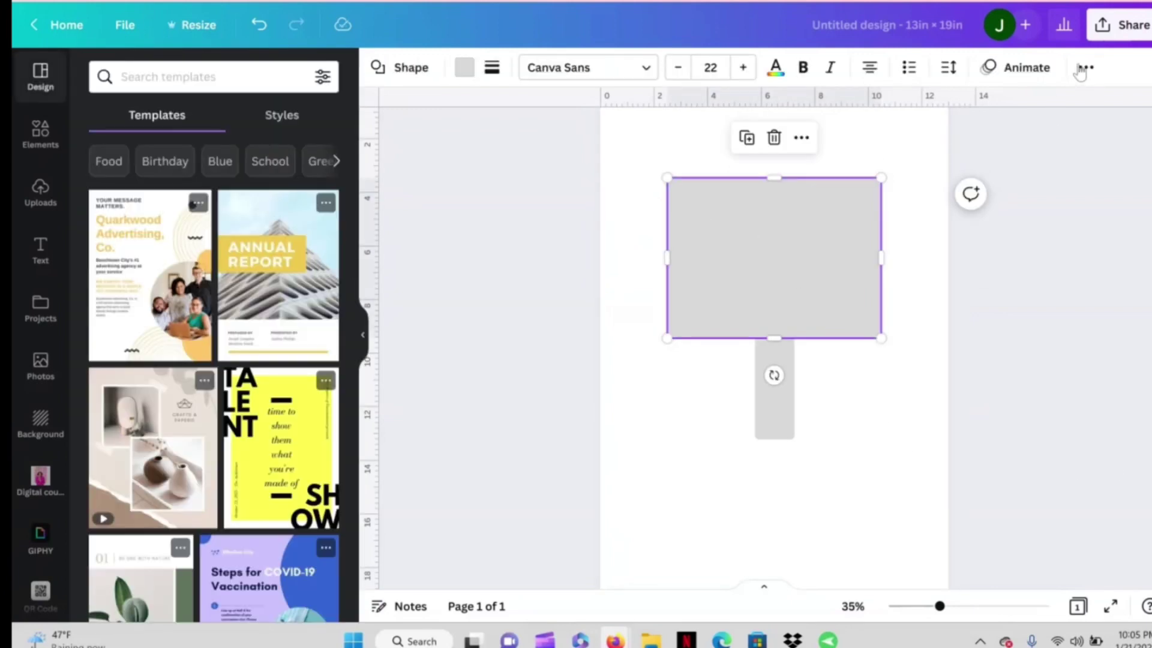
click(1084, 67)
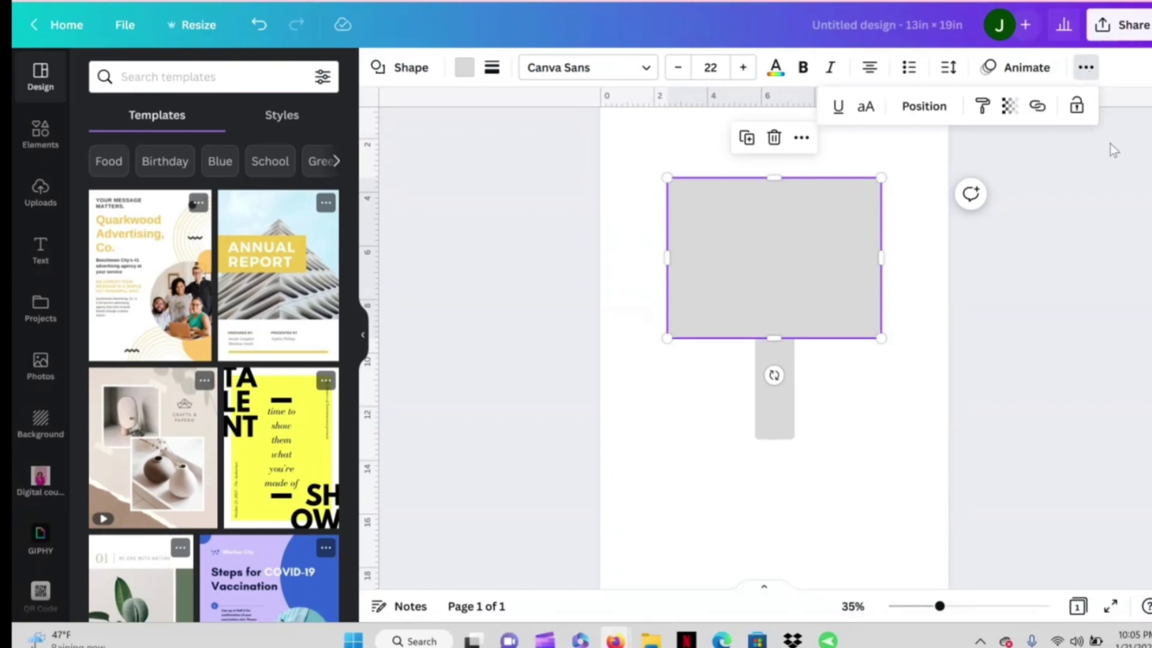
click(1075, 107)
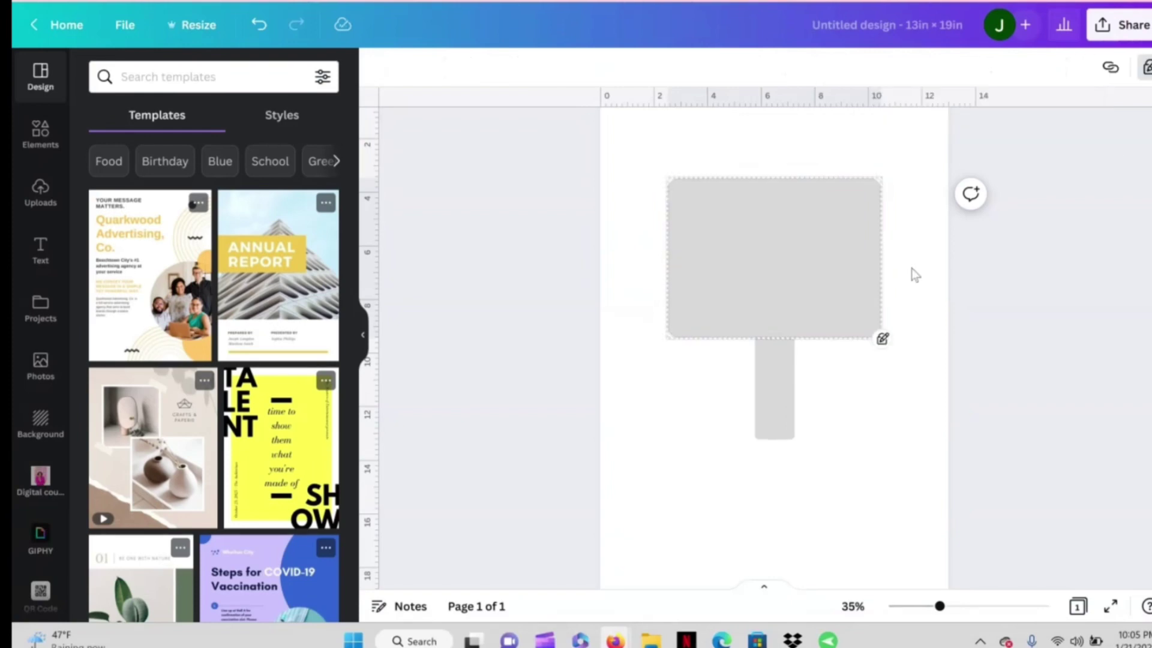
drag(834, 273, 840, 210)
click(944, 394)
click(782, 386)
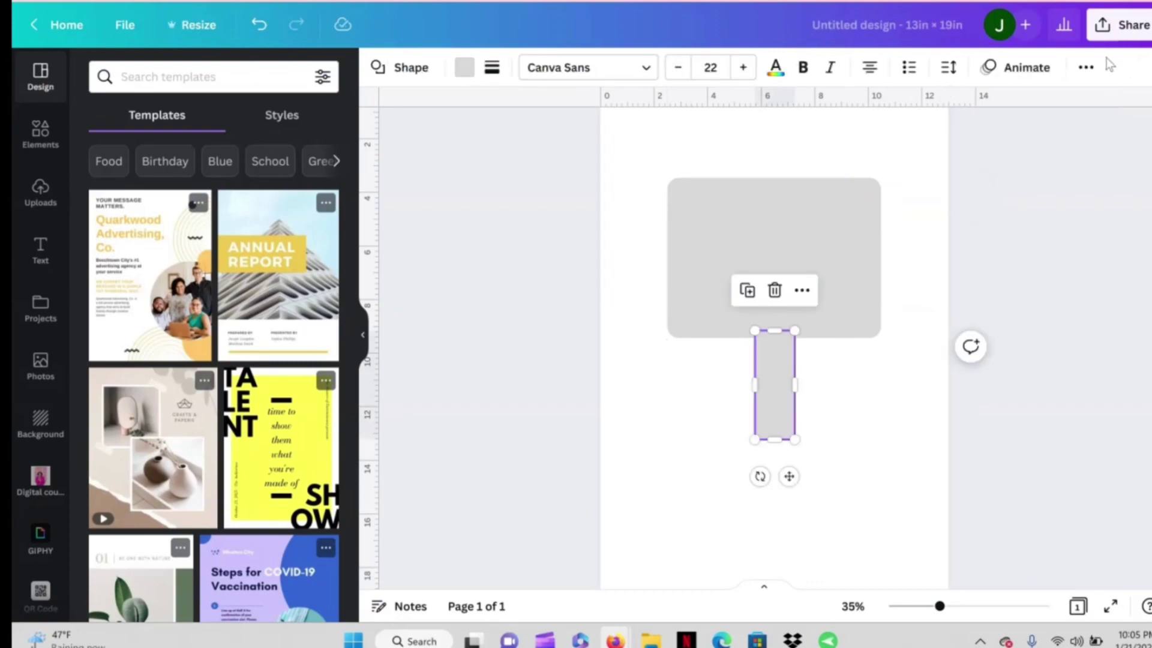
click(1086, 67)
click(1074, 103)
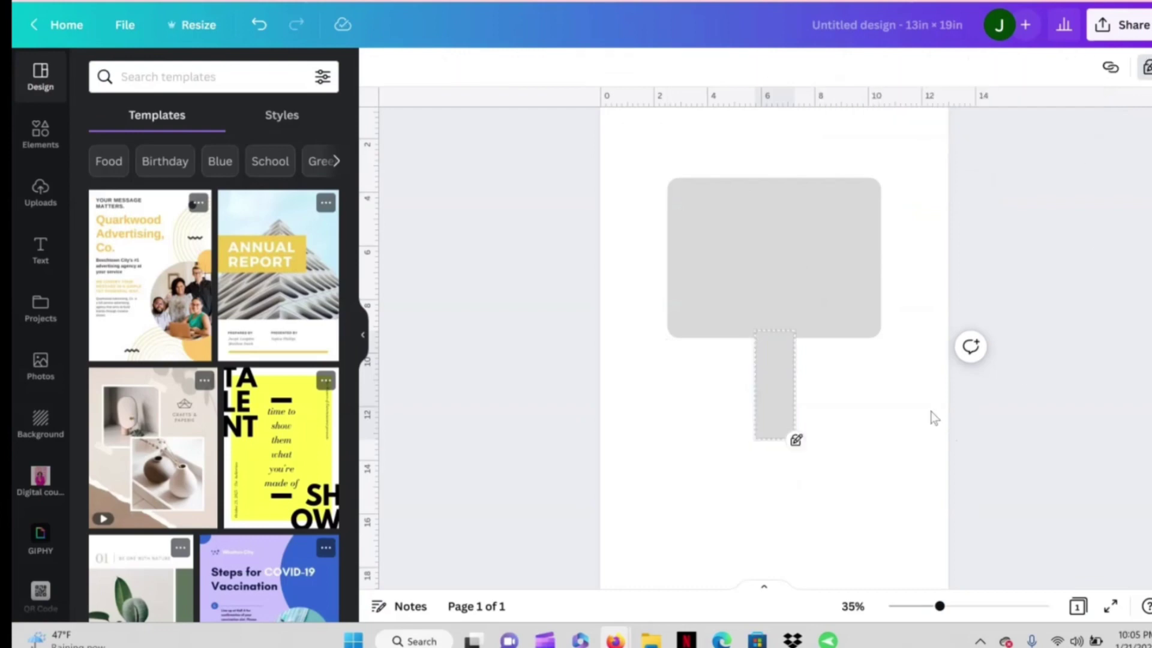
click(831, 430)
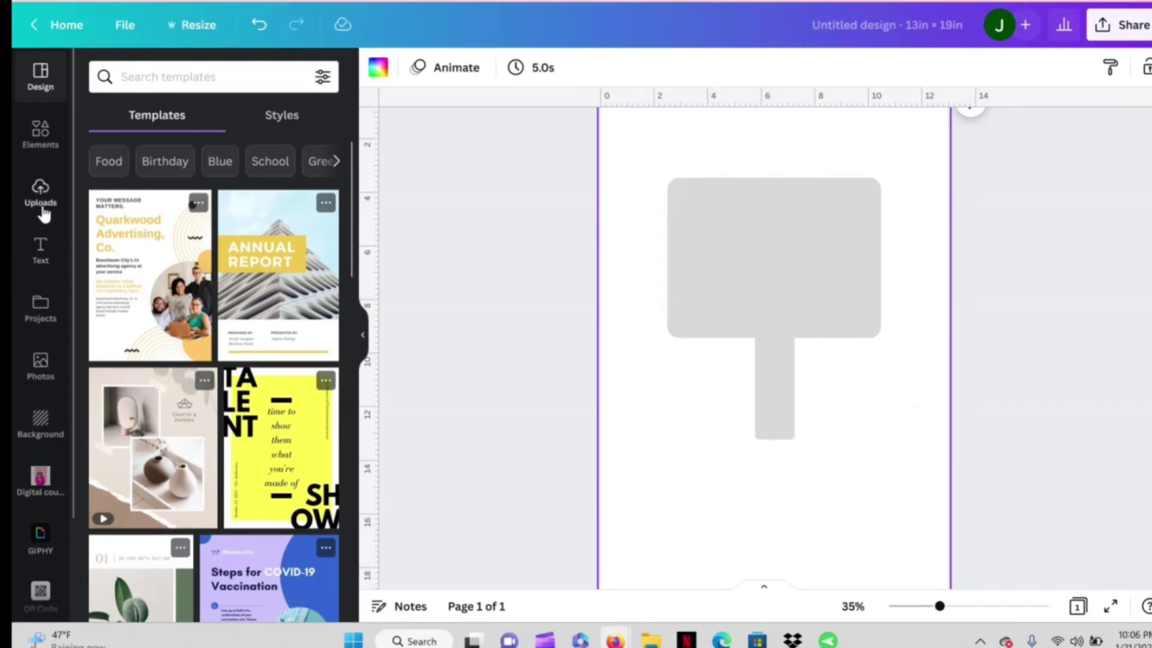
- Add three graduate photos from the Photos library to the page
click(39, 144)
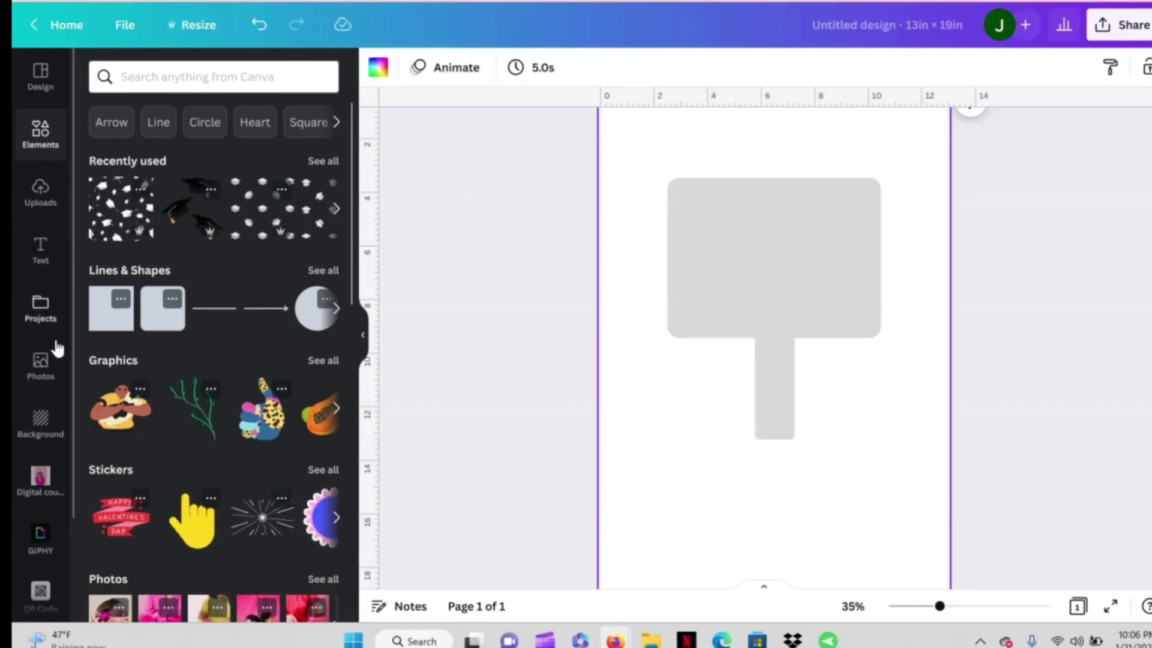
click(41, 386)
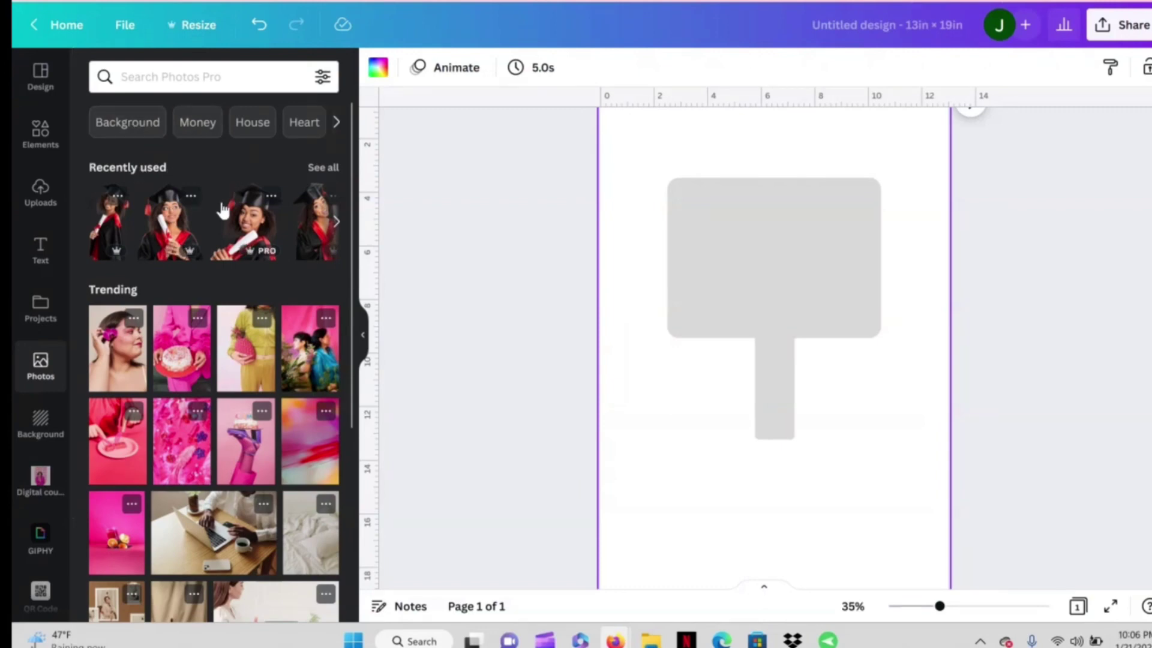
click(172, 228)
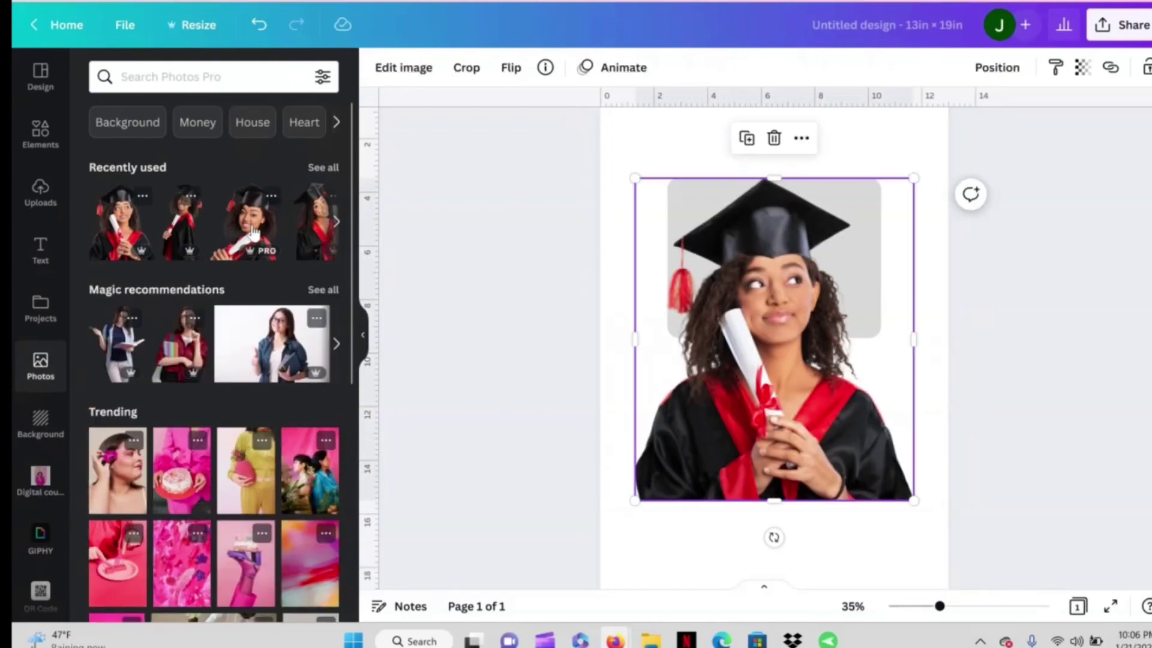
click(253, 233)
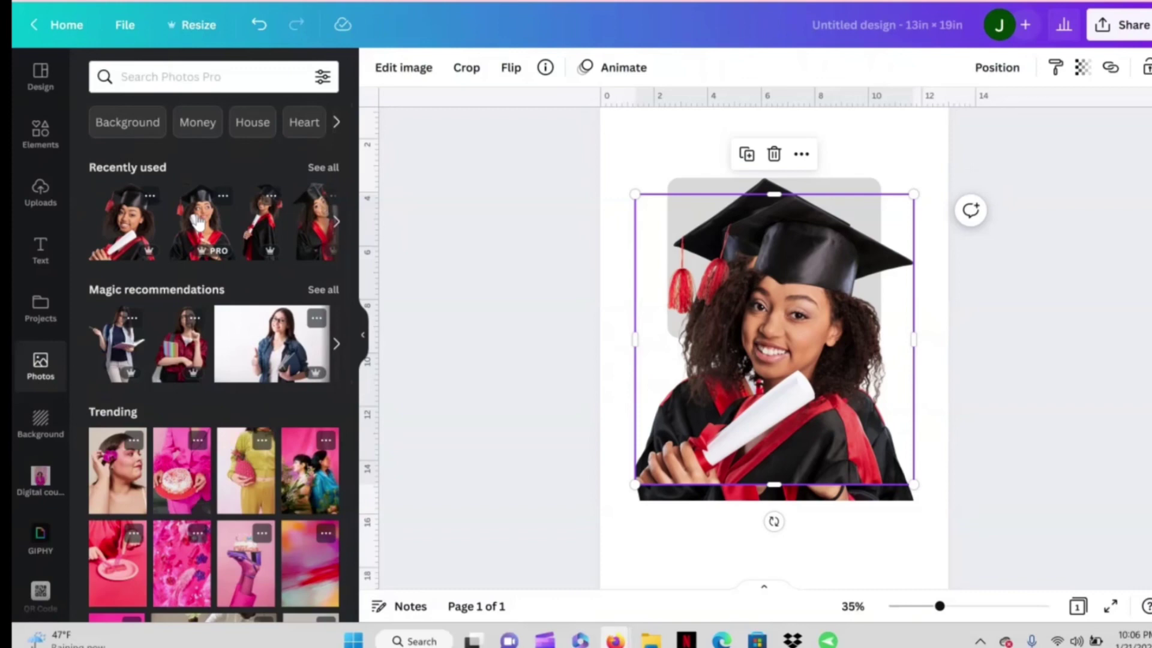
click(198, 222)
- Reposition and resize the newly added graduate photos
mouse_move(783, 321)
mouse_down()
mouse_move(796, 405)
mouse_move(789, 321)
mouse_up()
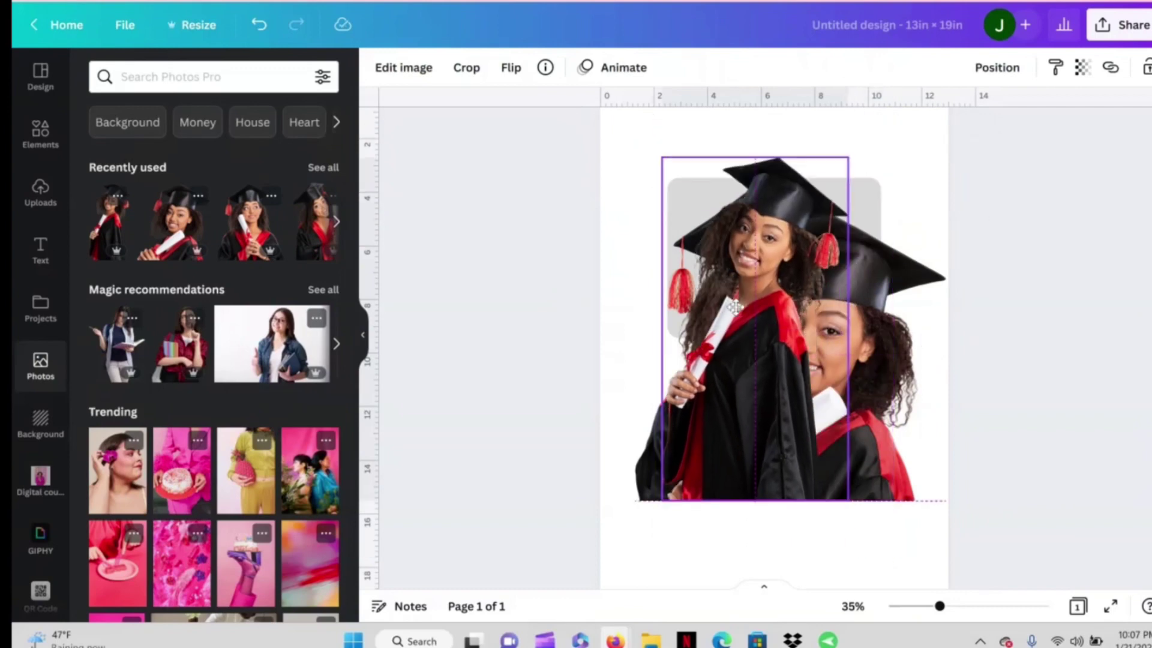
drag(848, 157, 827, 185)
click(195, 84)
click(179, 108)
drag(828, 339, 944, 288)
drag(931, 244, 776, 354)
- Place the standing, smiling and middle graduates inside the grey sign at suitable sizes
drag(671, 440, 825, 268)
drag(720, 456, 701, 283)
drag(642, 326, 674, 304)
drag(873, 189, 864, 240)
drag(726, 429, 780, 258)
drag(839, 198, 828, 193)
- Adjust the side graduates' positions and fade the right graduate's transparency
click(703, 276)
drag(703, 276, 696, 297)
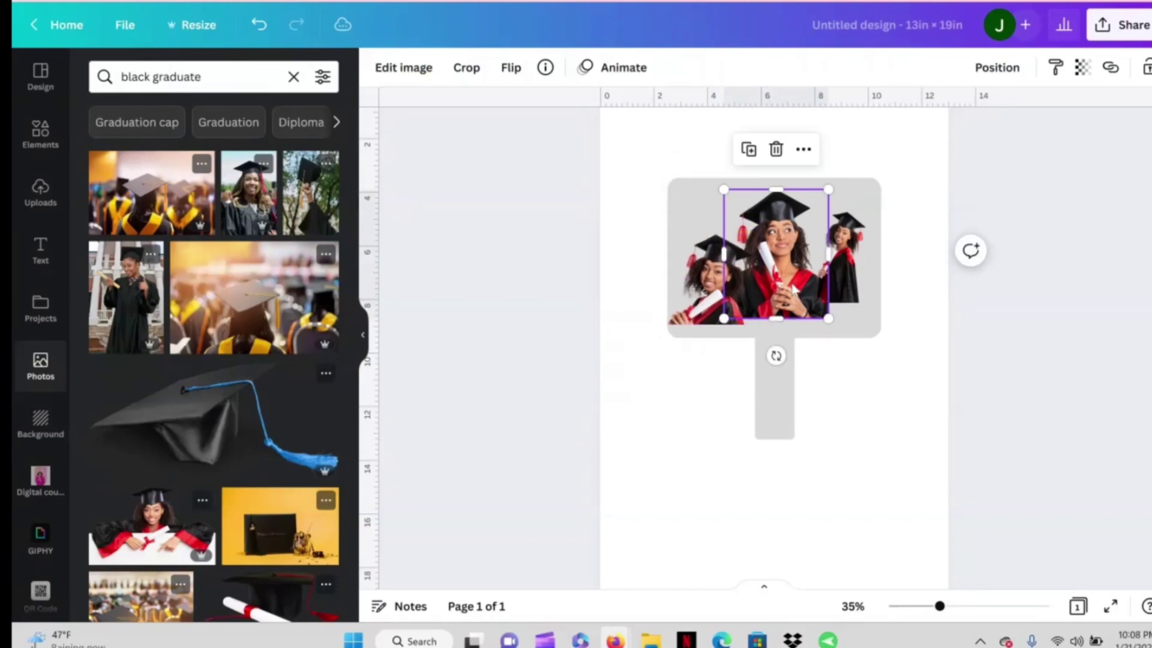
click(843, 258)
drag(842, 257, 831, 251)
click(997, 68)
click(1082, 67)
drag(1074, 131, 1028, 131)
drag(707, 282, 705, 271)
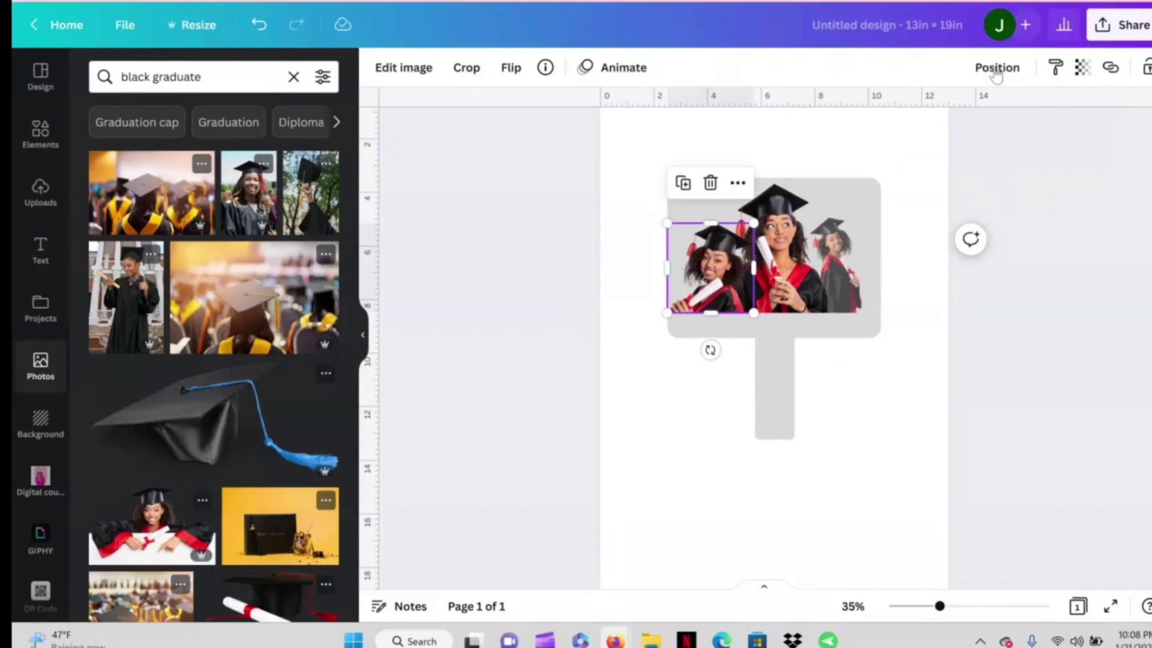
click(997, 67)
- Fade the left graduate photo to 75 transparency
click(1082, 67)
drag(1012, 131, 1038, 132)
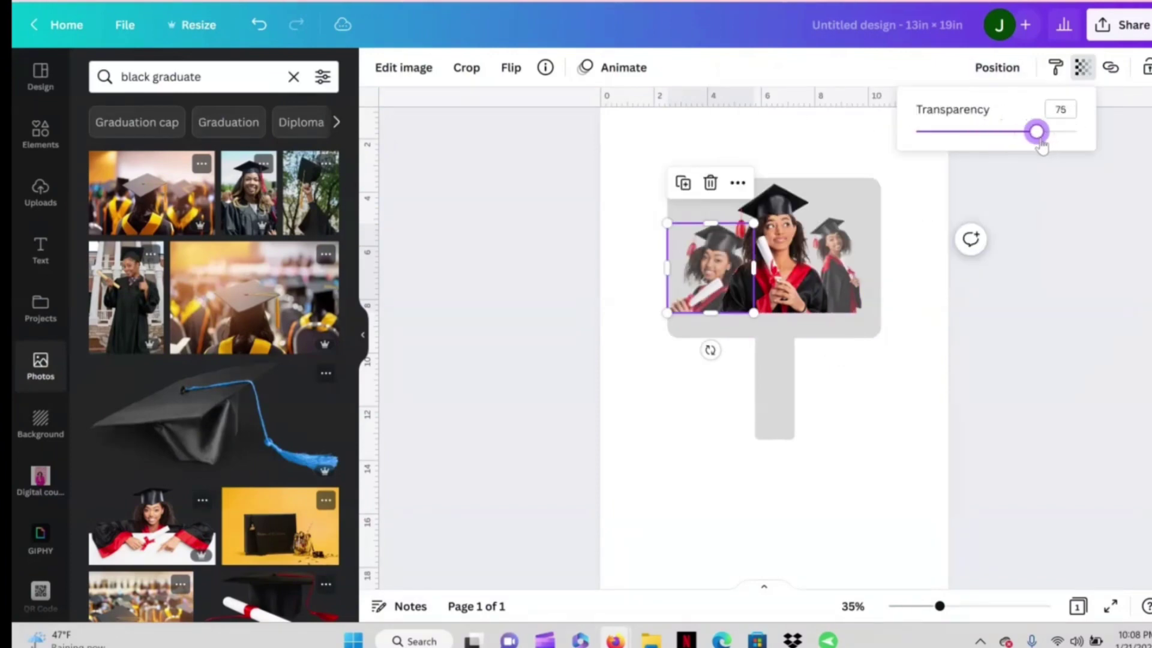
click(830, 251)
click(856, 398)
click(709, 267)
click(809, 278)
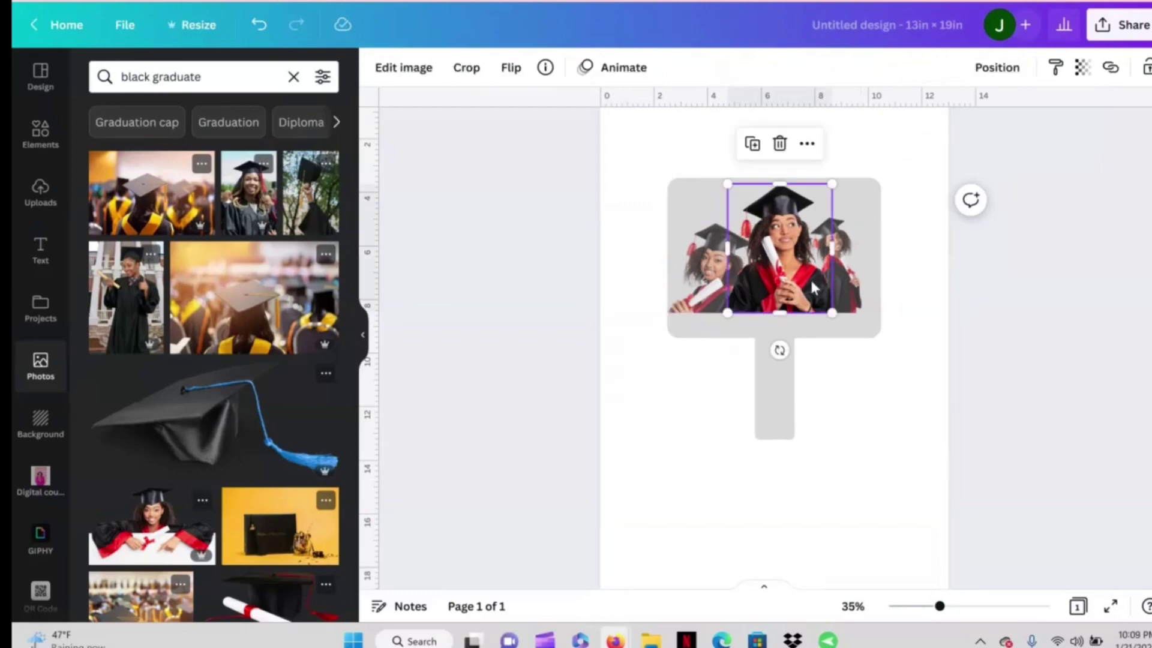
click(717, 460)
- Add a graduation-caps element over the sign, fade it to about 6, and crop it
click(41, 132)
click(164, 76)
click(579, 341)
drag(151, 231, 827, 335)
click(997, 68)
click(1082, 67)
drag(956, 130, 928, 131)
drag(716, 258, 849, 258)
double_click(849, 257)
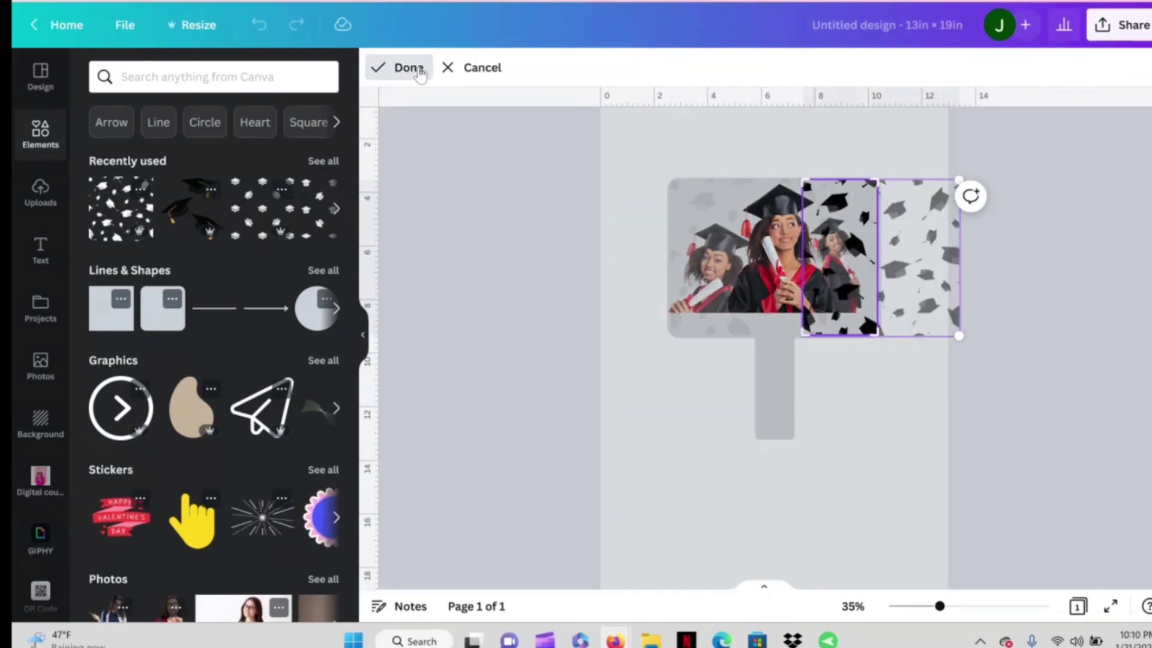
click(423, 69)
click(923, 308)
- Add a 'blur' element, colour it light grey, and lay it along the photos' bottom
click(186, 77)
text(blur)
key(Return)
drag(321, 249, 696, 322)
click(378, 67)
click(321, 419)
drag(667, 260, 768, 243)
drag(780, 304, 855, 306)
- Make the Congratulations text larger in Brittany font with a red neon glow over the photos
click(719, 372)
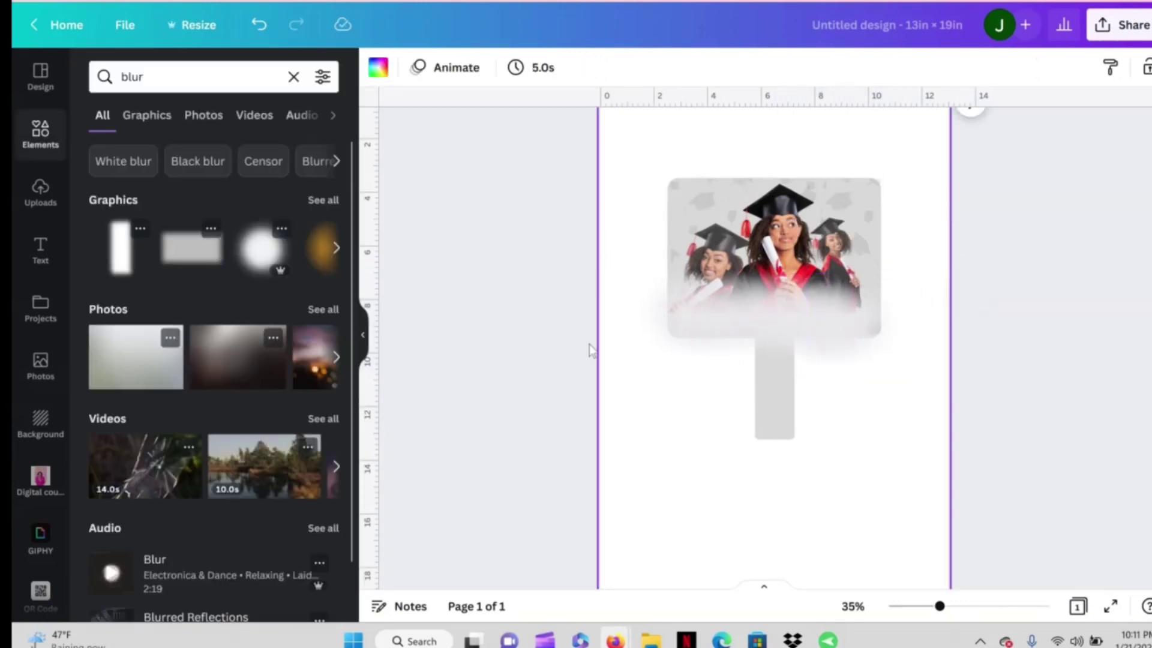
click(774, 338)
drag(757, 336, 636, 315)
drag(713, 329, 790, 312)
click(435, 68)
click(108, 387)
drag(698, 294, 672, 277)
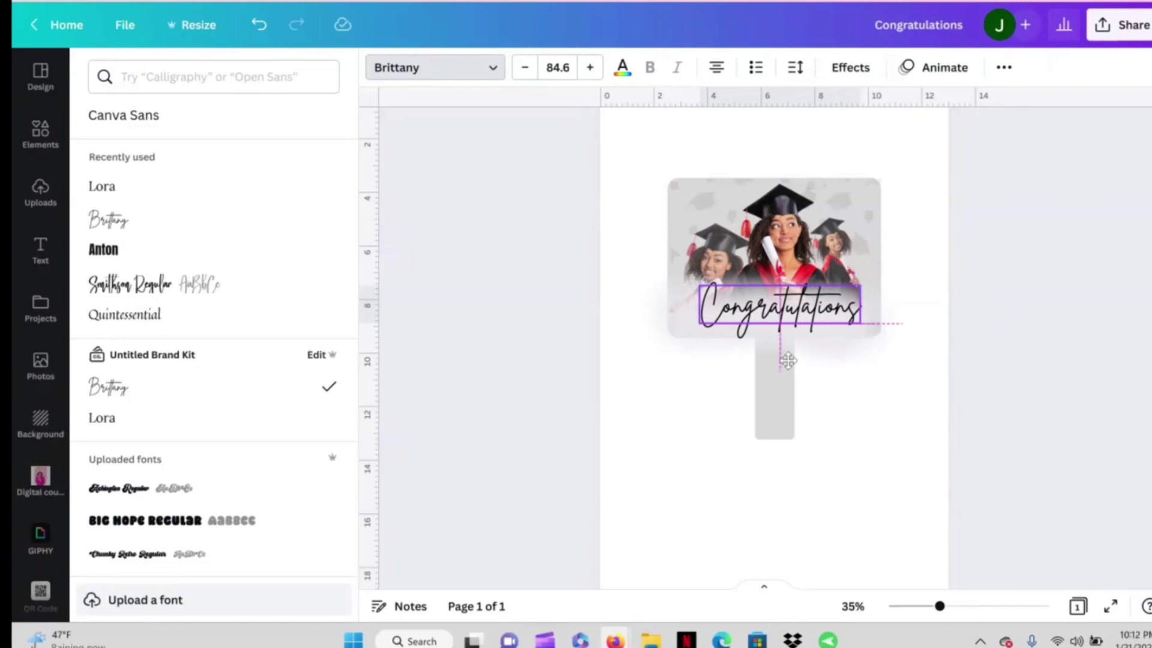
click(623, 68)
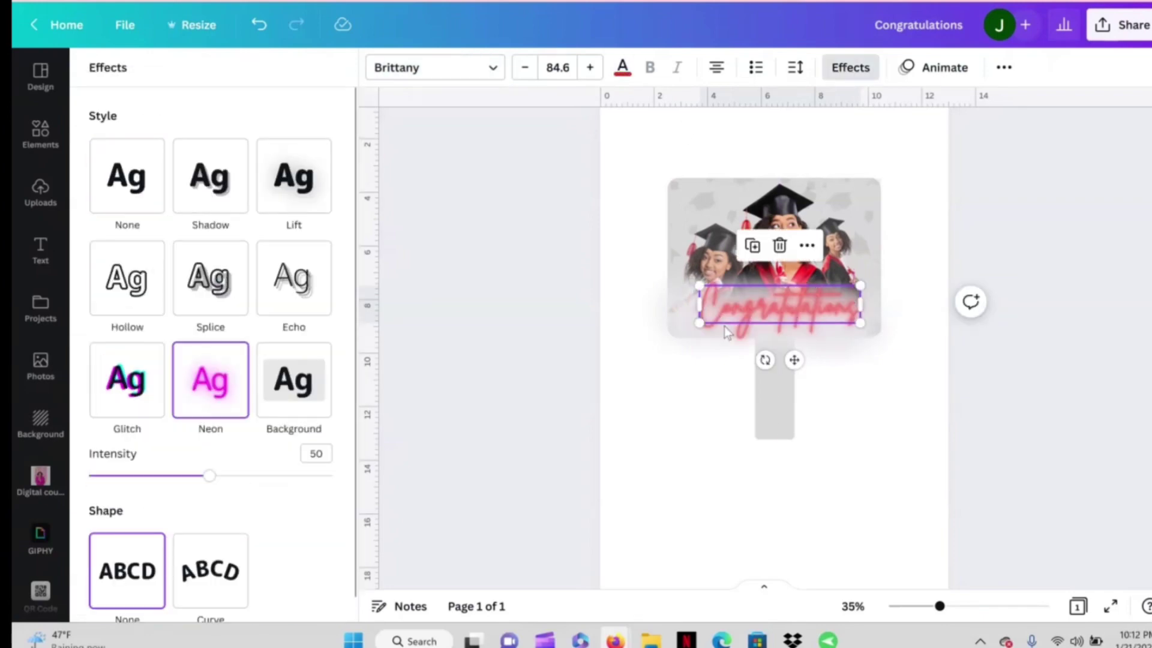
drag(793, 360, 777, 347)
- Add the graduate's name text below in Anton font, sized to 75.8
click(838, 243)
click(838, 243)
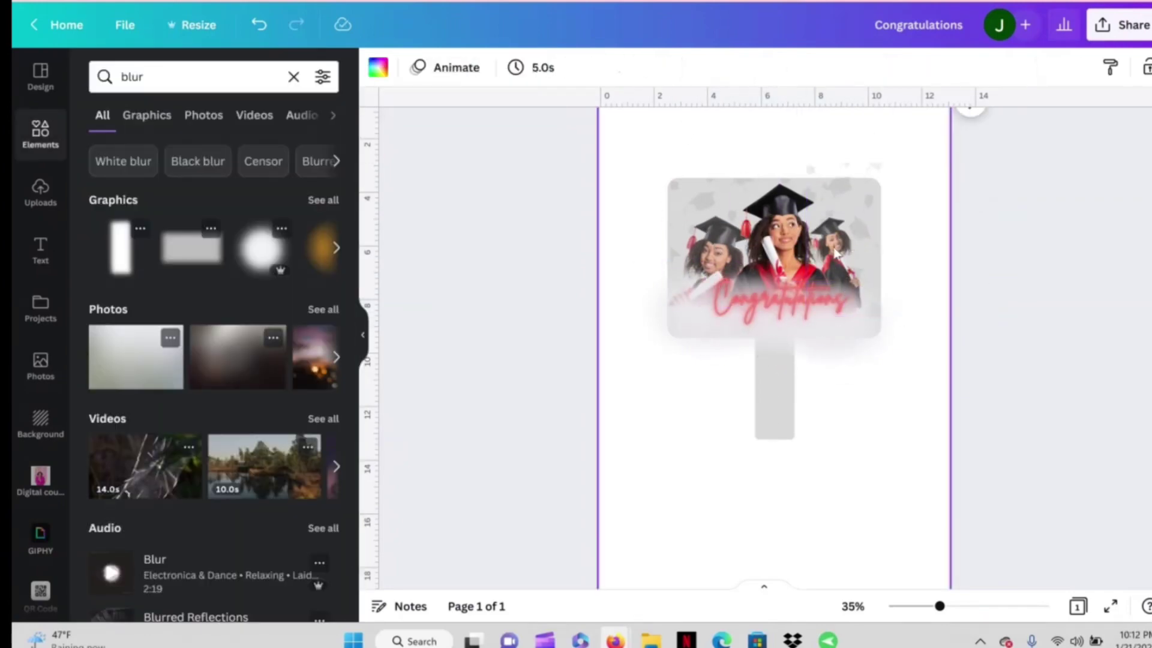
key(t)
drag(656, 366, 754, 369)
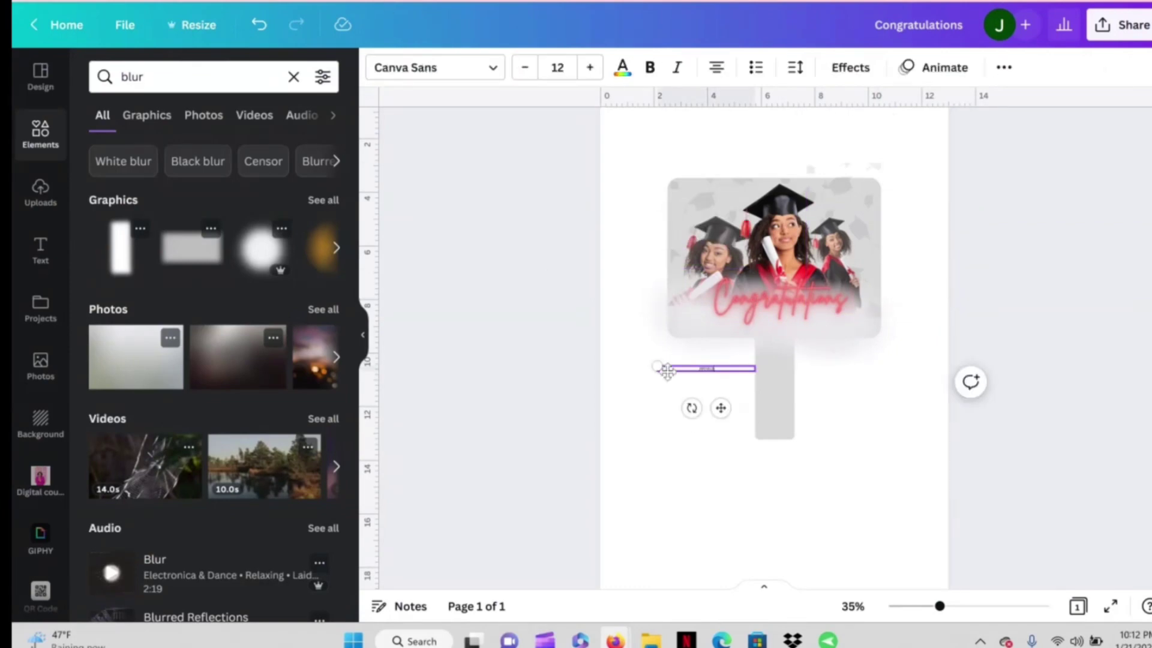
drag(657, 367, 546, 363)
drag(664, 407, 788, 363)
click(457, 71)
click(103, 249)
click(590, 67)
drag(670, 313, 622, 301)
- Set the name text's effect colour to red, then zoom in on the design
click(839, 410)
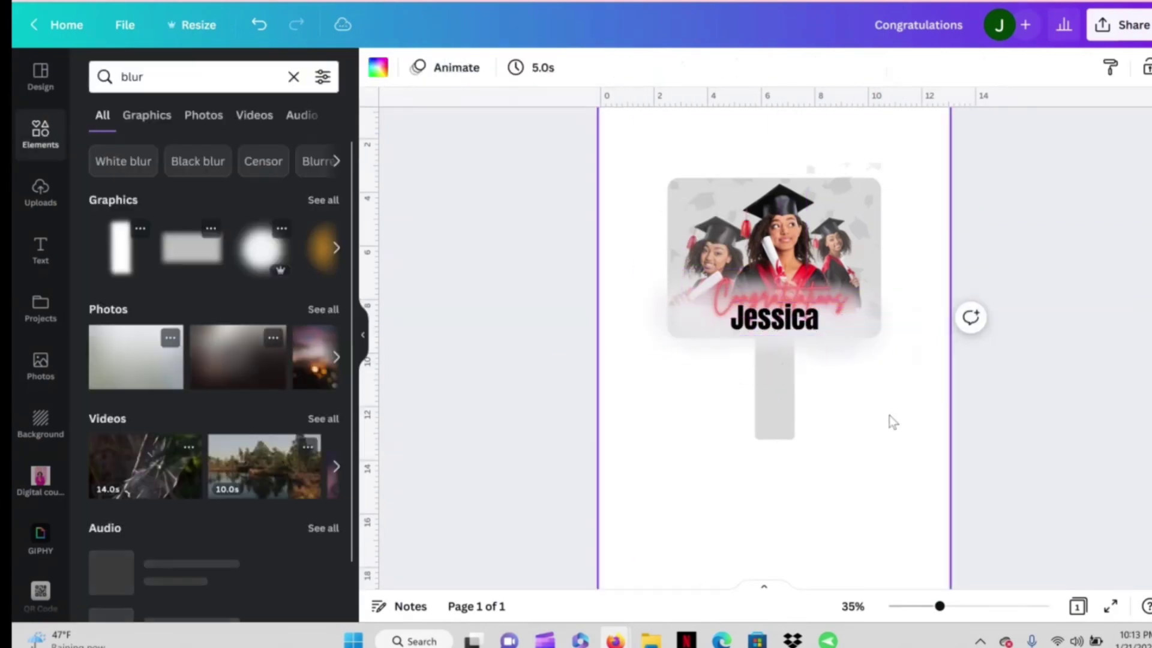
click(774, 321)
click(850, 68)
click(319, 431)
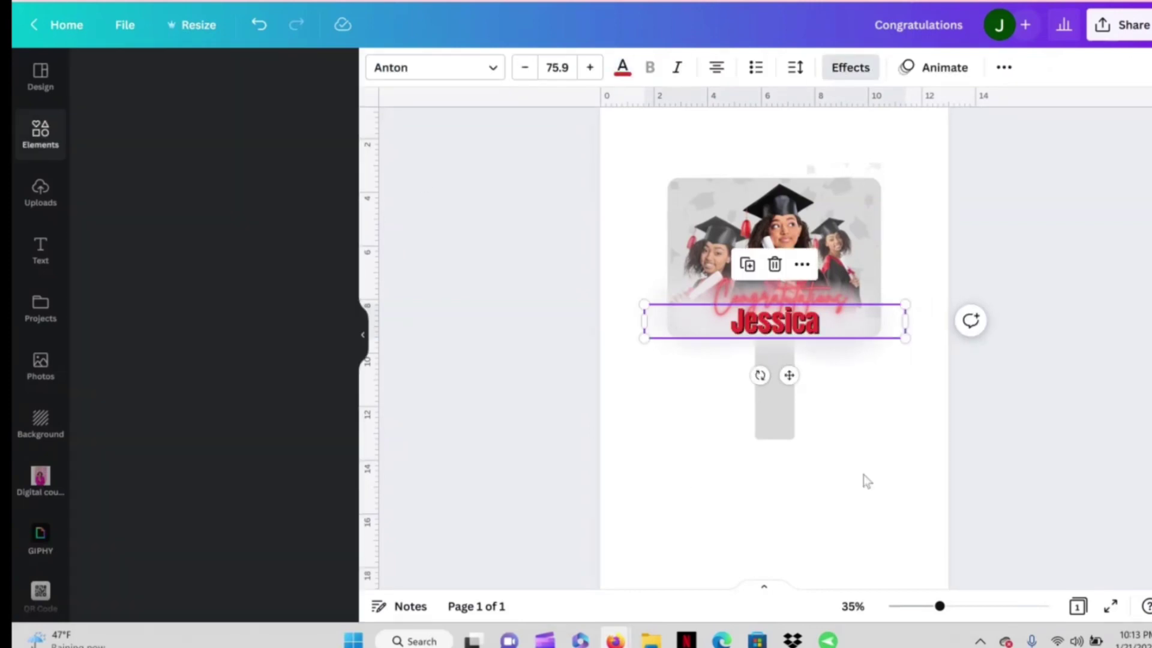
click(863, 480)
drag(939, 606, 949, 606)
- Unlock and delete the grey handle rectangle from the fan
scroll(773, 348, down, 2)
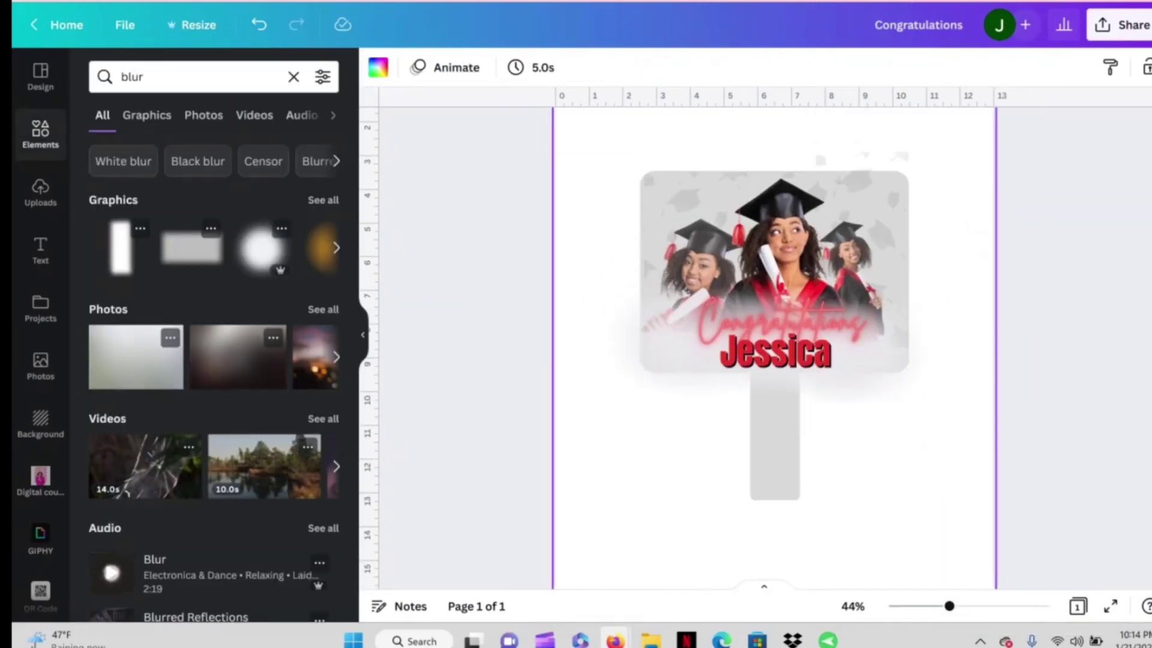
click(779, 462)
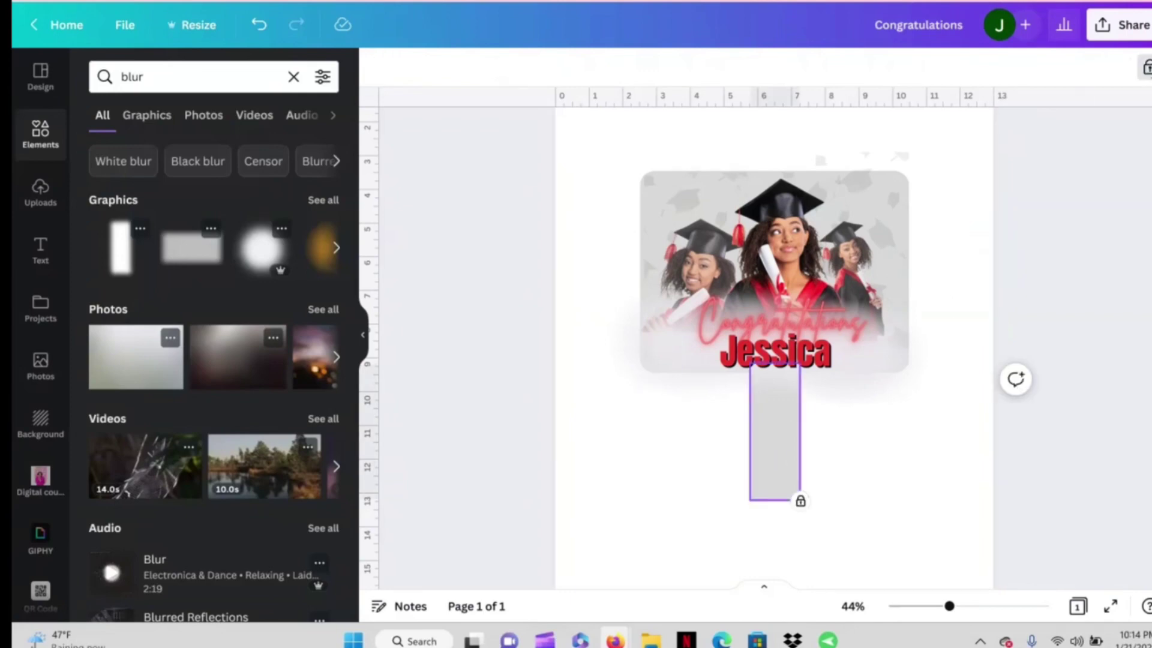
click(800, 500)
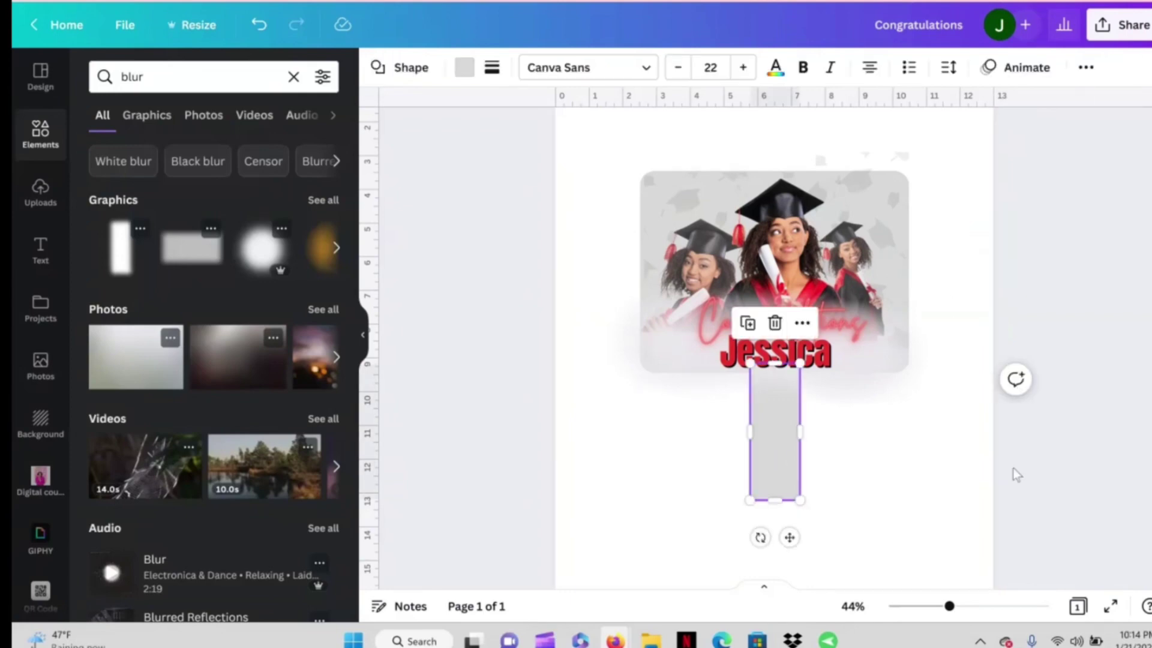
click(775, 323)
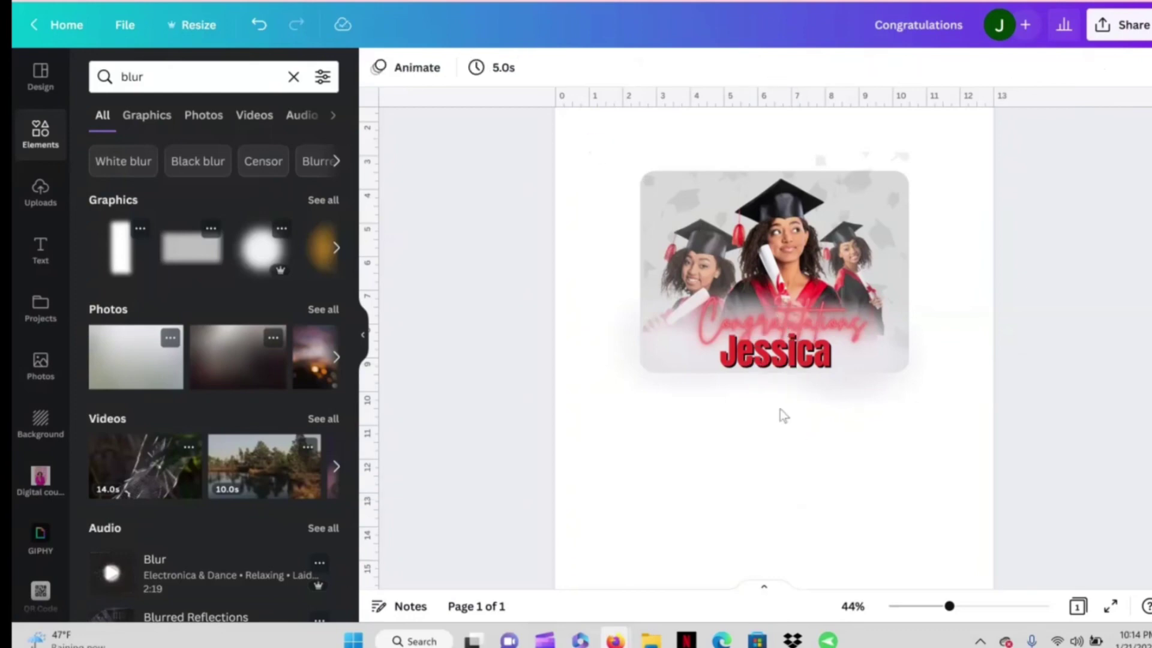
- Select all elements and duplicate the whole design below with Ctrl+D
click(897, 368)
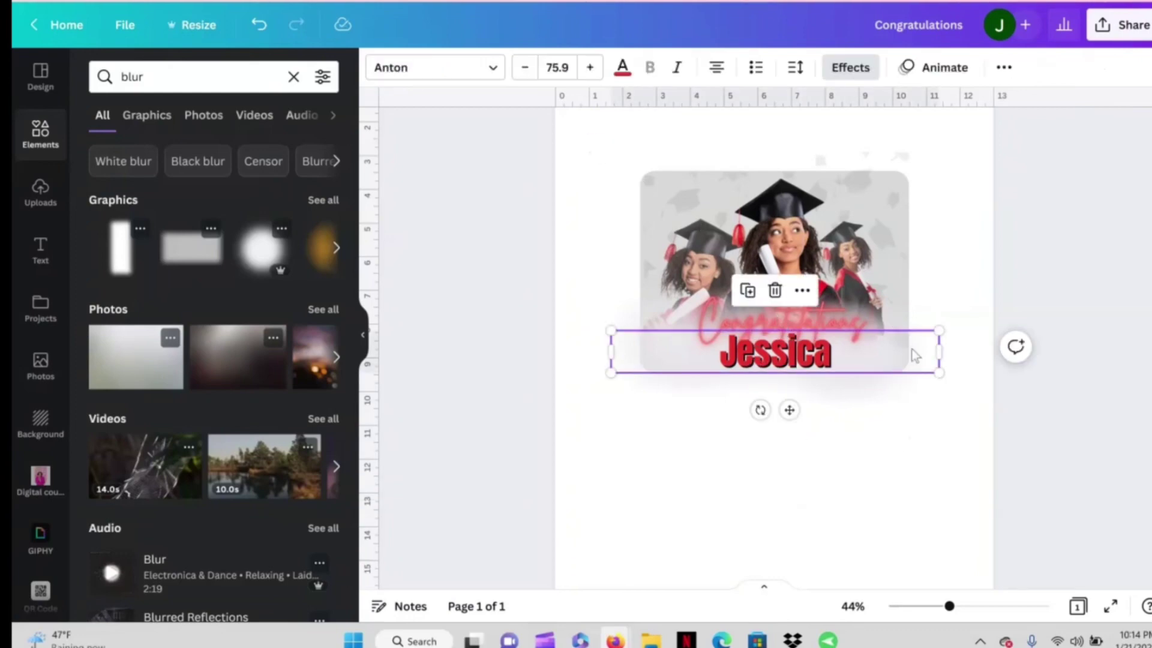
key(ctrl+a)
key(ctrl+d)
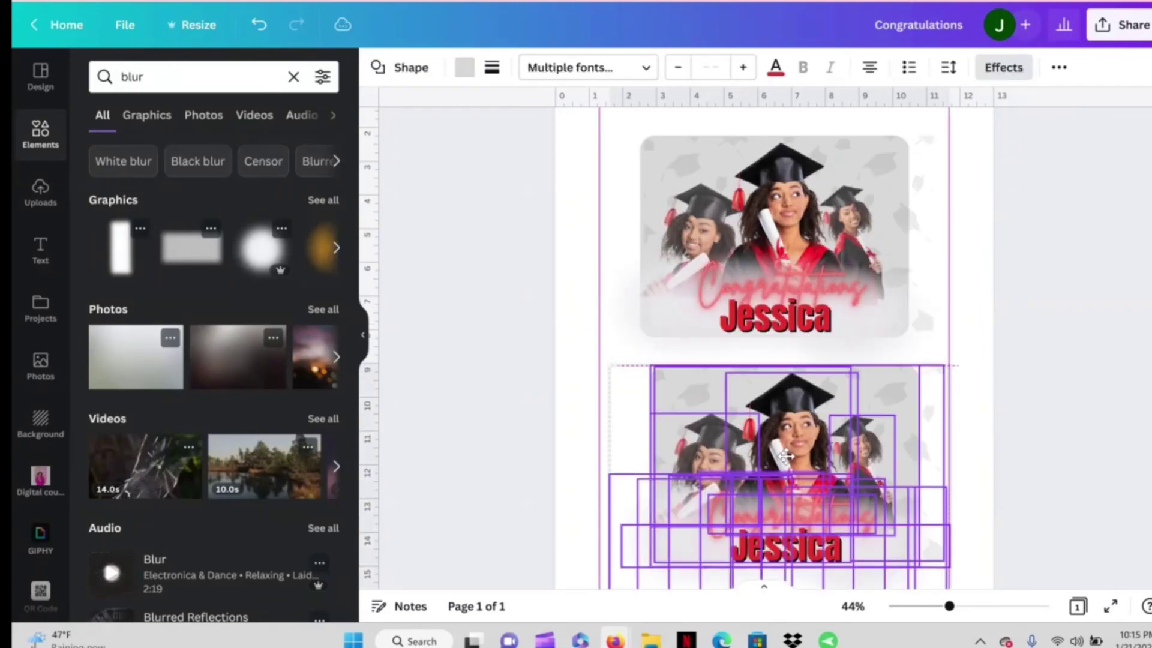
click(1108, 126)
scroll(1108, 126, up, 2)
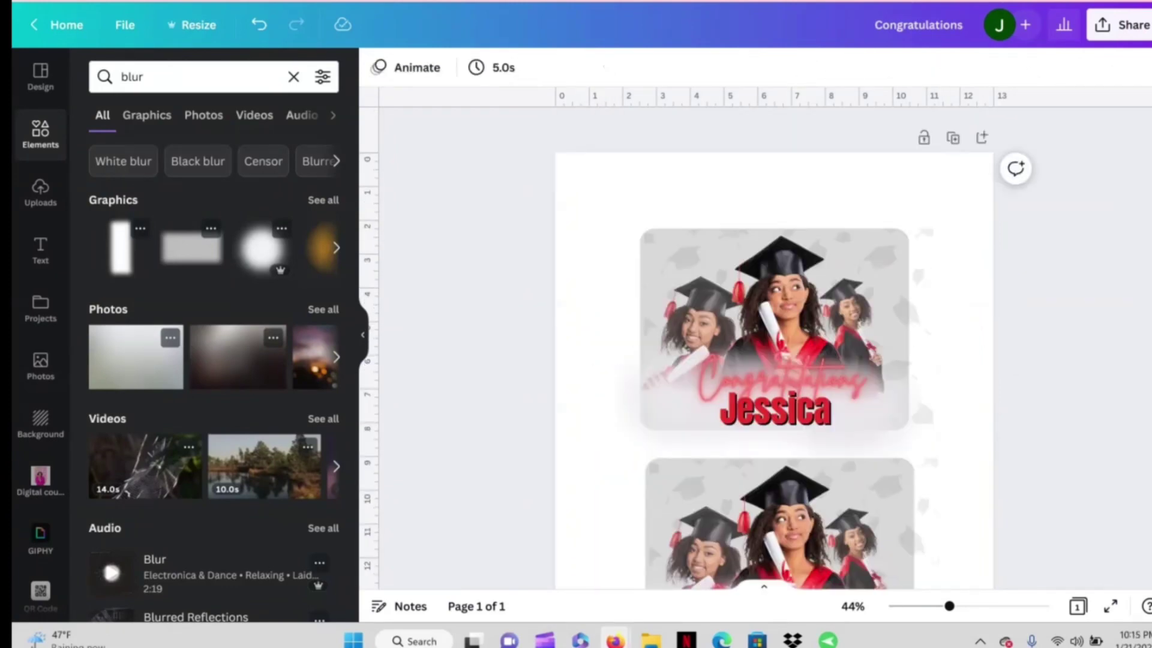
- Download the design with both fan copies as a PNG from the Share menu
click(1098, 41)
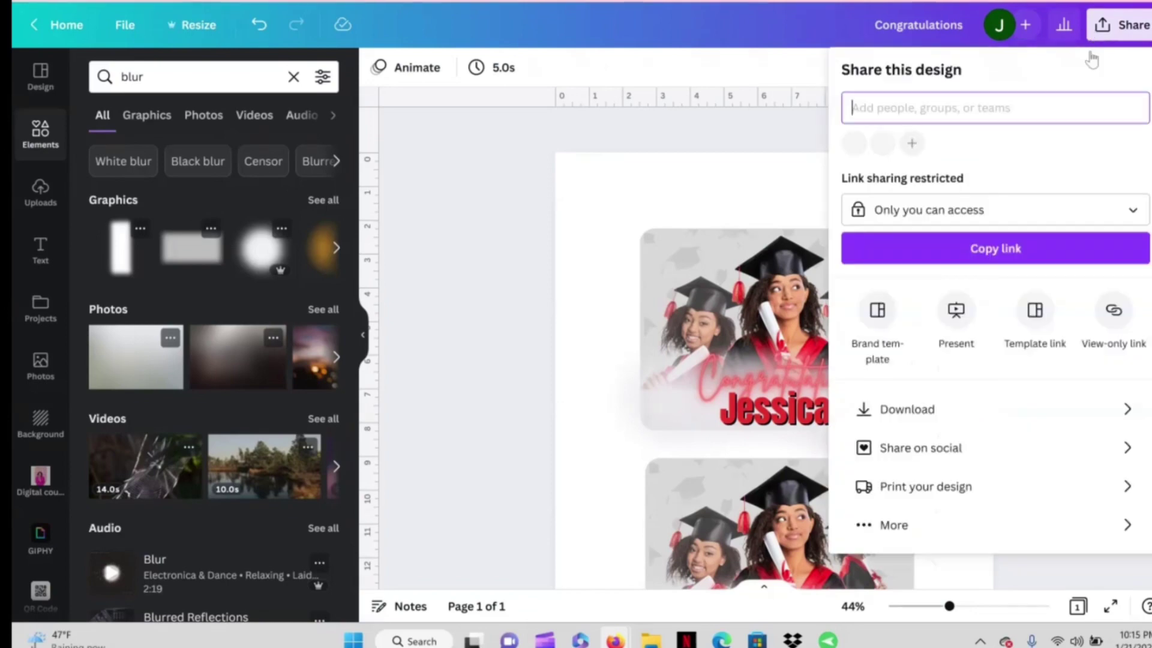
click(921, 414)
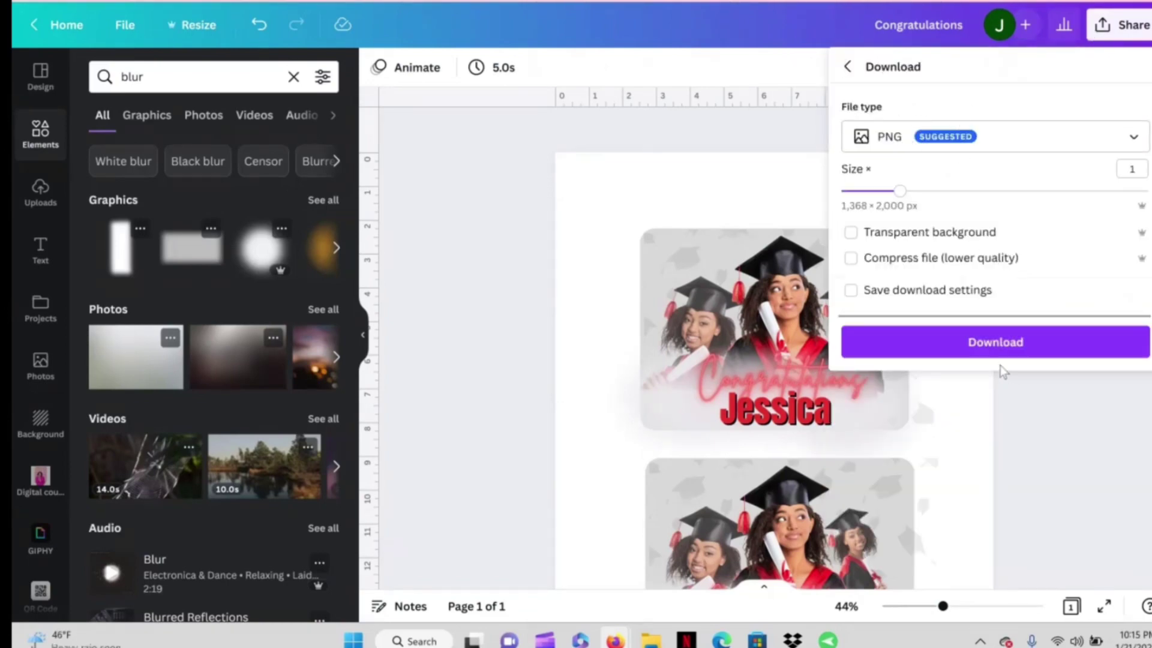
click(984, 340)
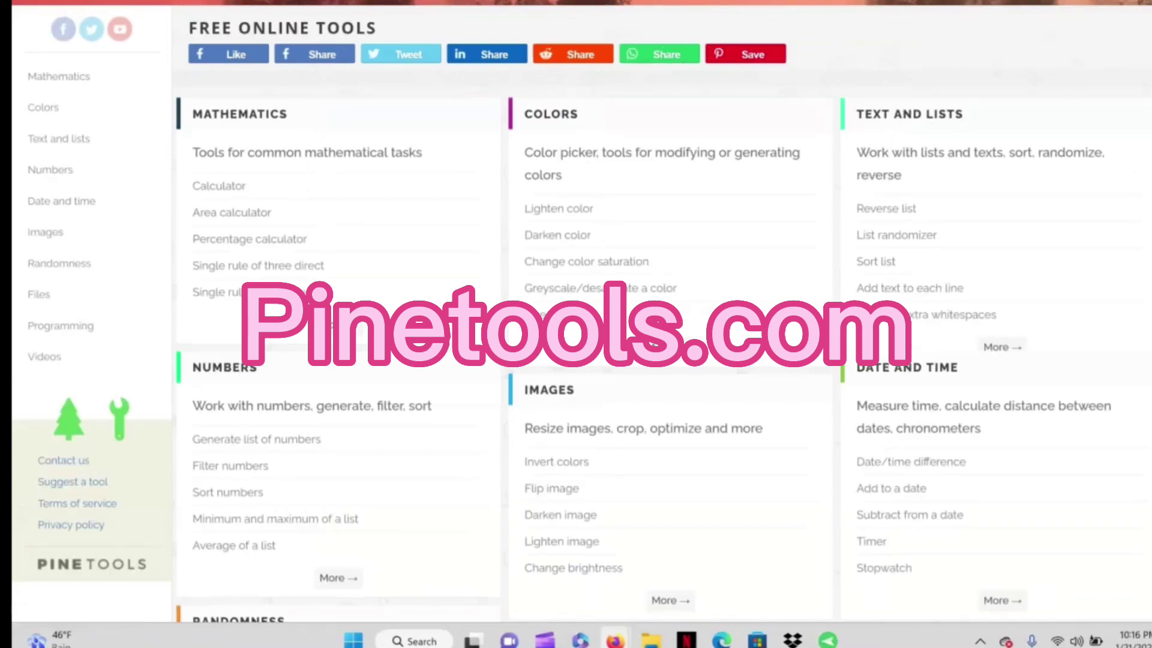
- Search the Pinetools tool list for 'flip image' and open the Flip image tool
click(377, 33)
text(f)
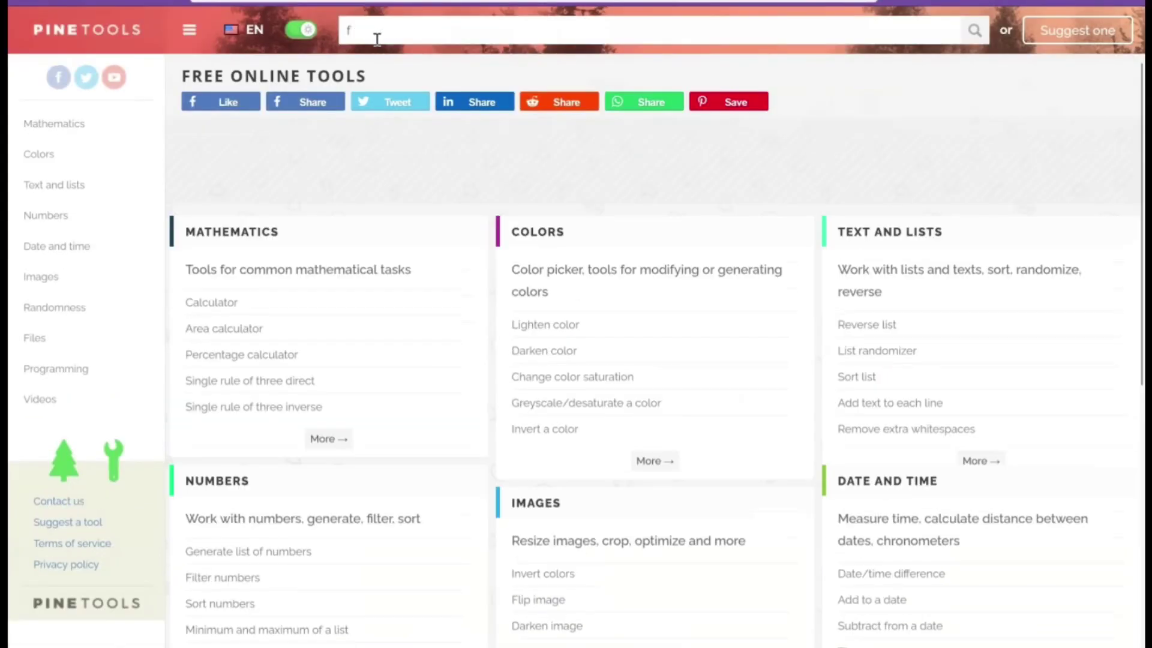
text(li)
scroll(377, 38, down, 5)
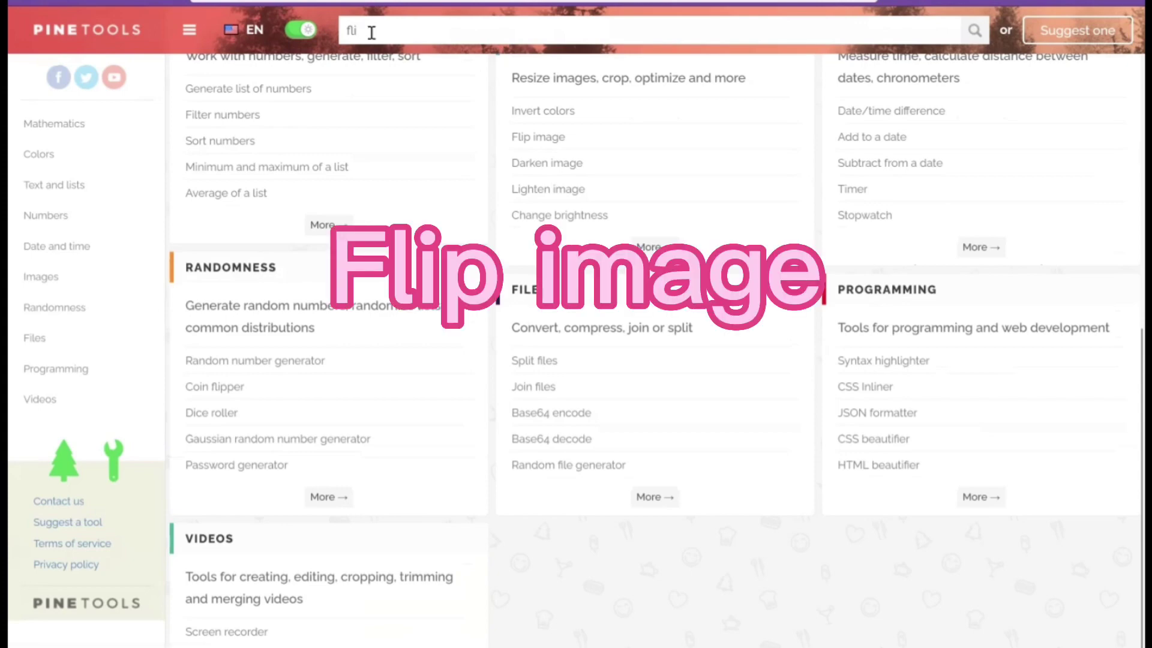
text(p image)
scroll(567, 444, up, 5)
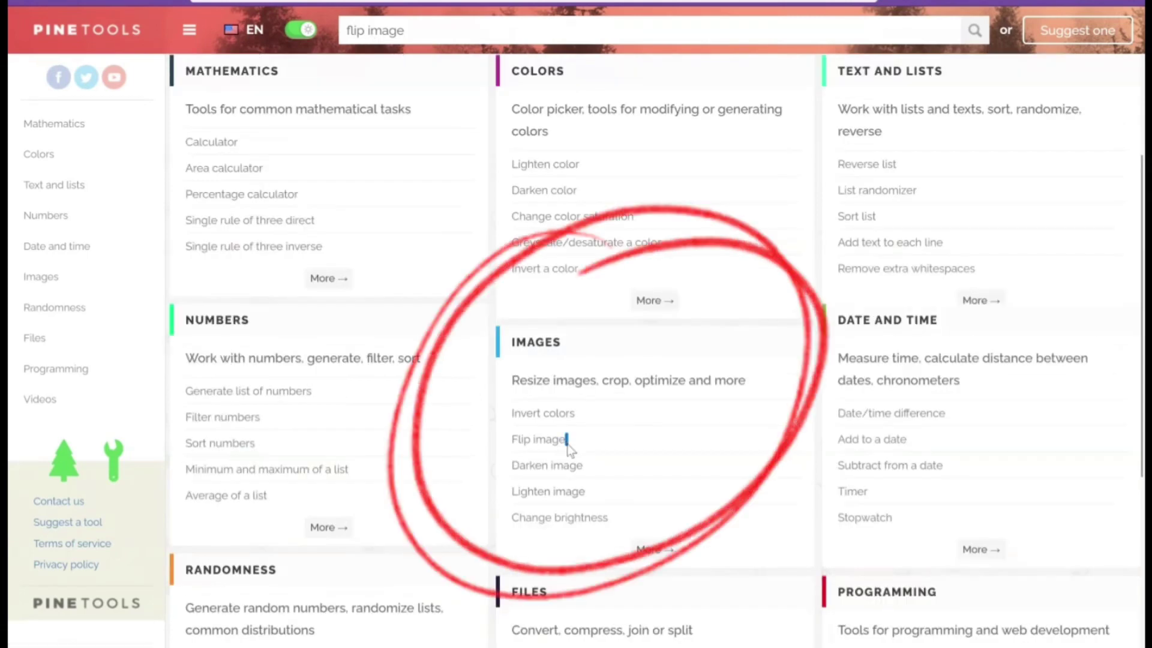
click(541, 441)
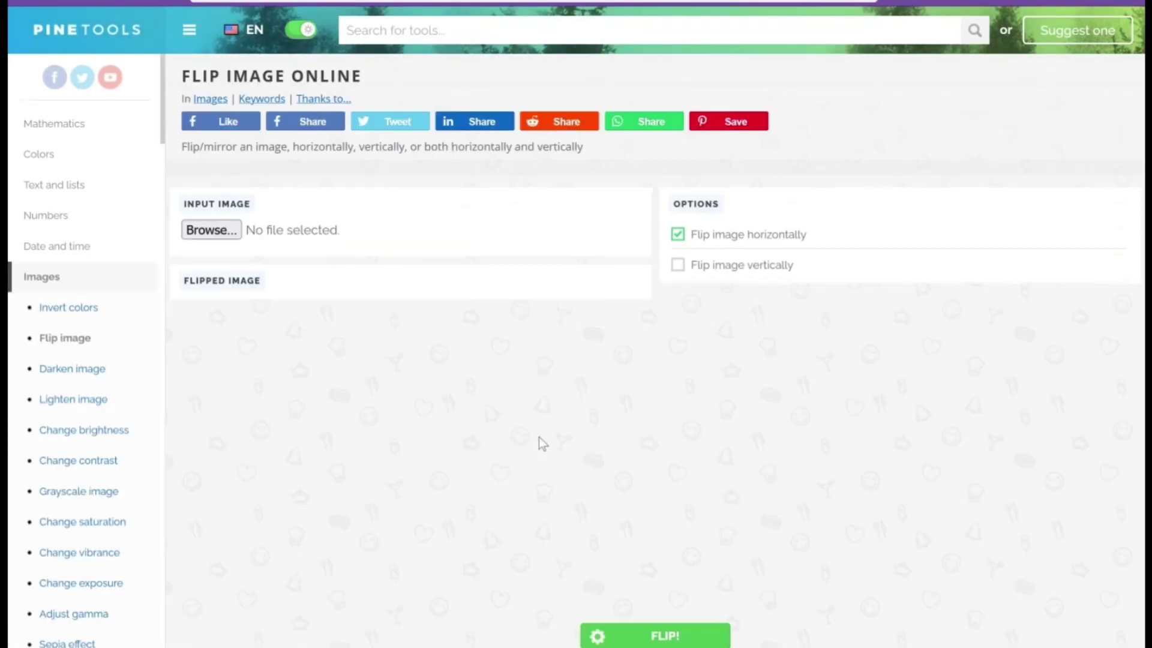
- Load Congratulations(4).png, flip it horizontally, and download the result as PNG
click(211, 230)
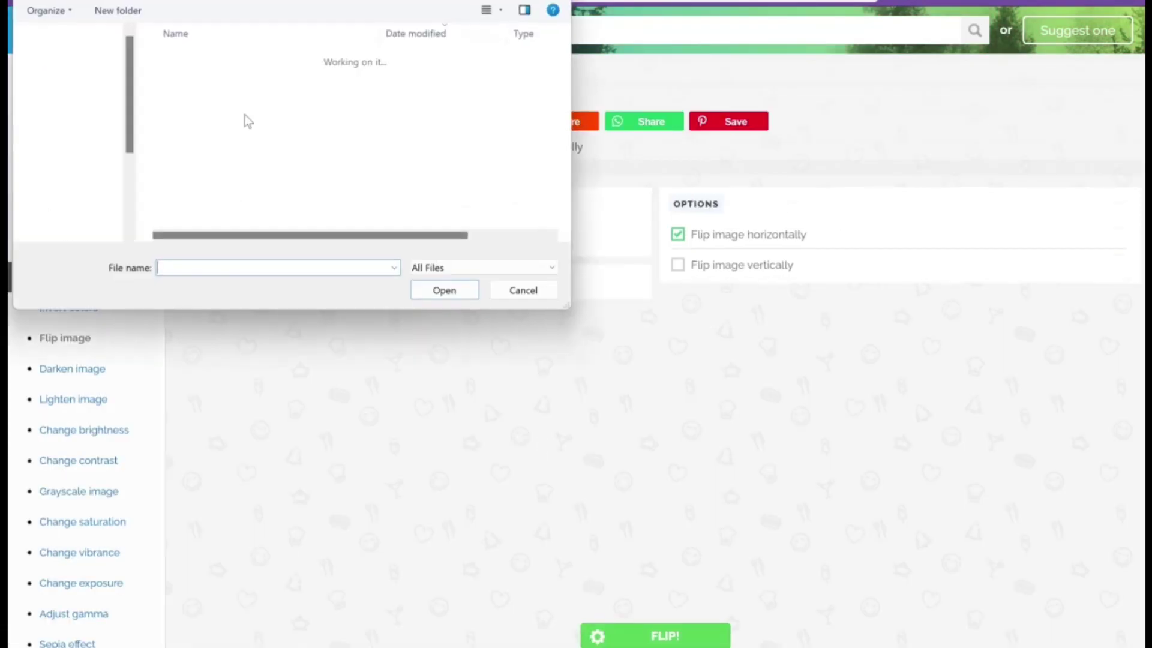
click(216, 78)
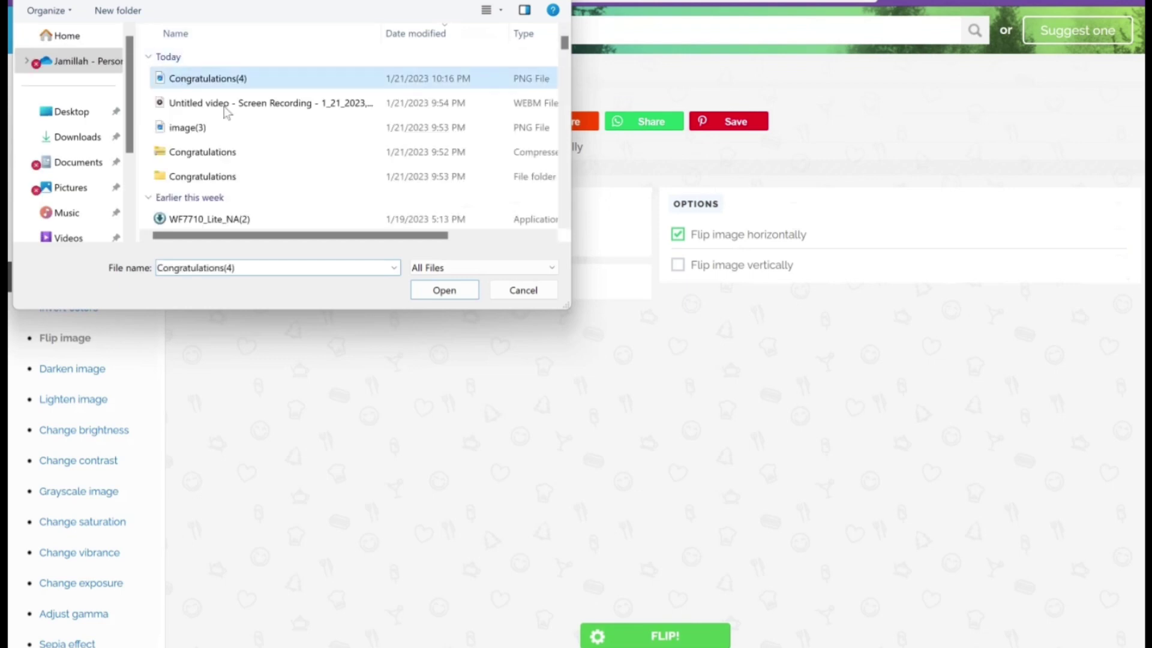
click(438, 291)
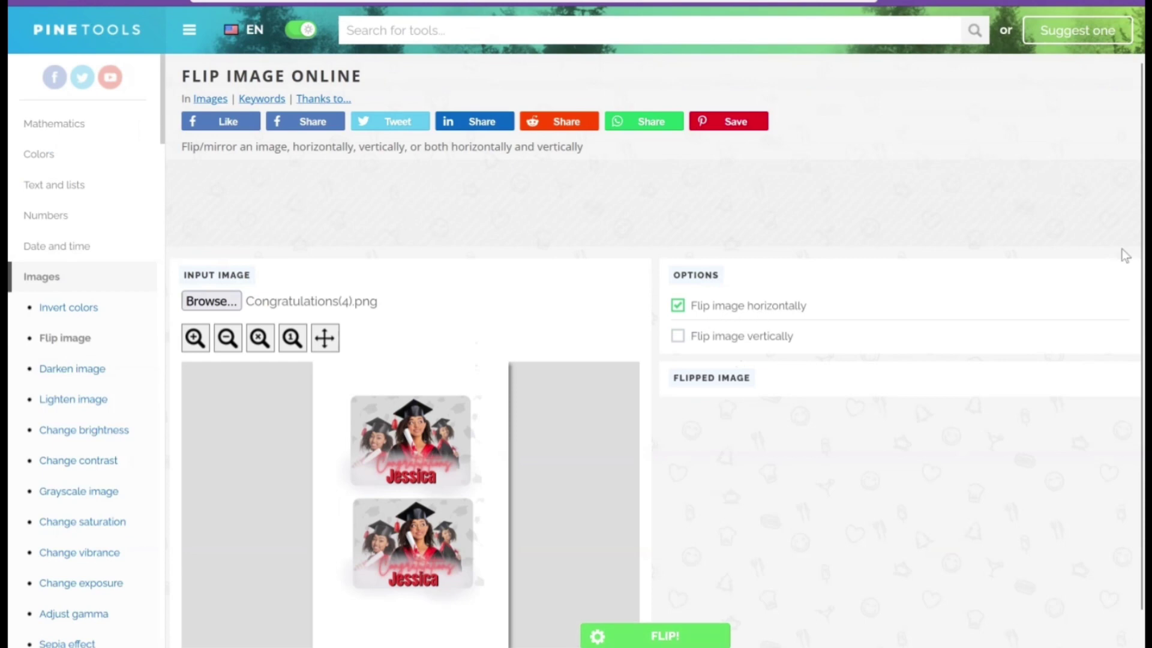
scroll(711, 315, down, 1)
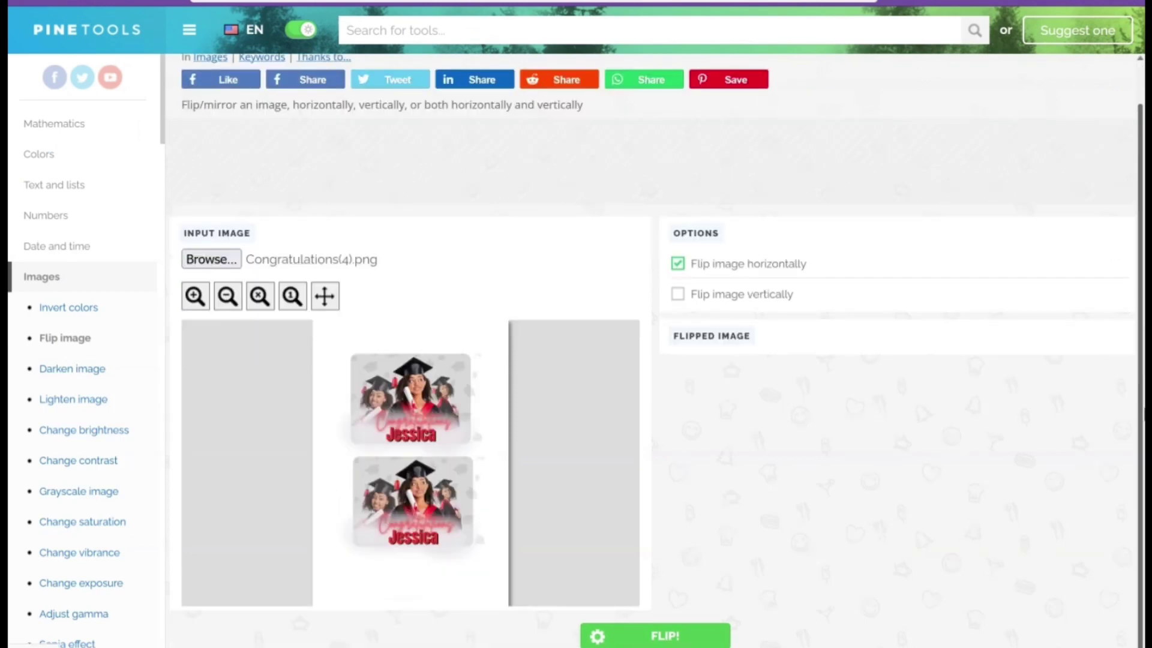
click(643, 632)
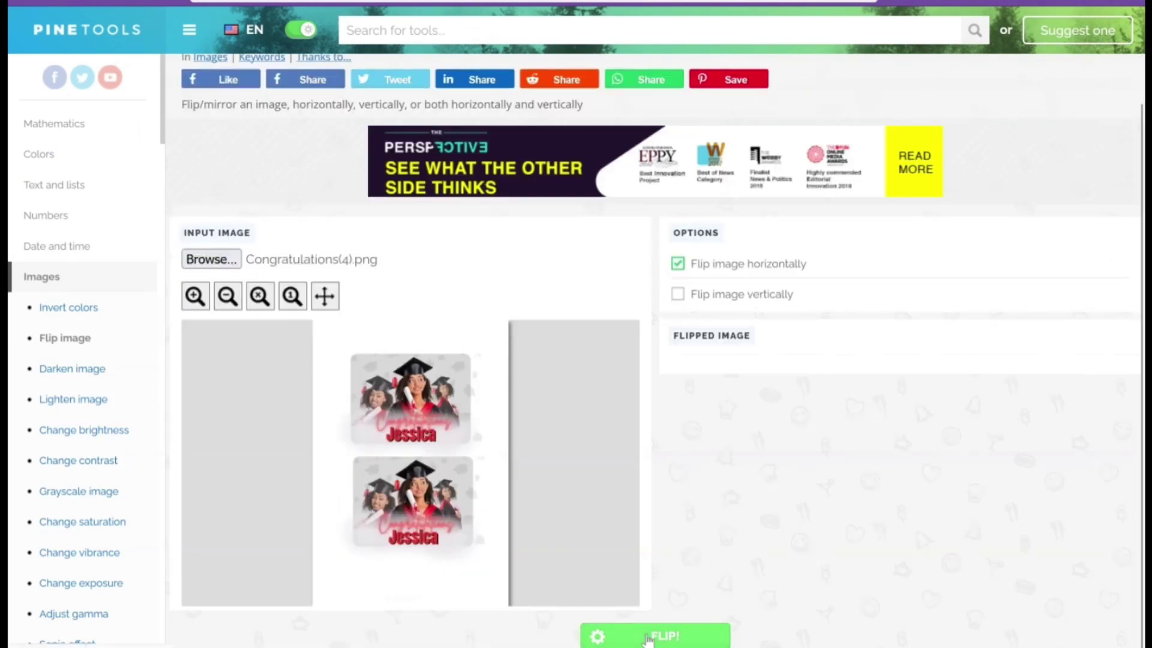
scroll(899, 420, down, 2)
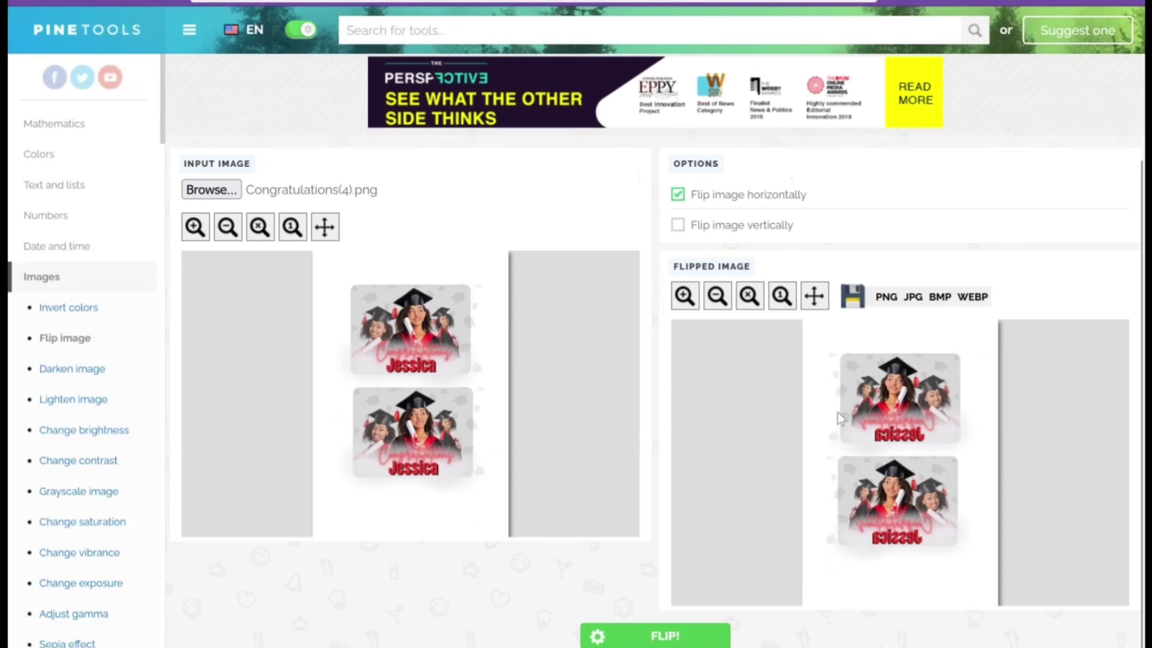
click(886, 297)
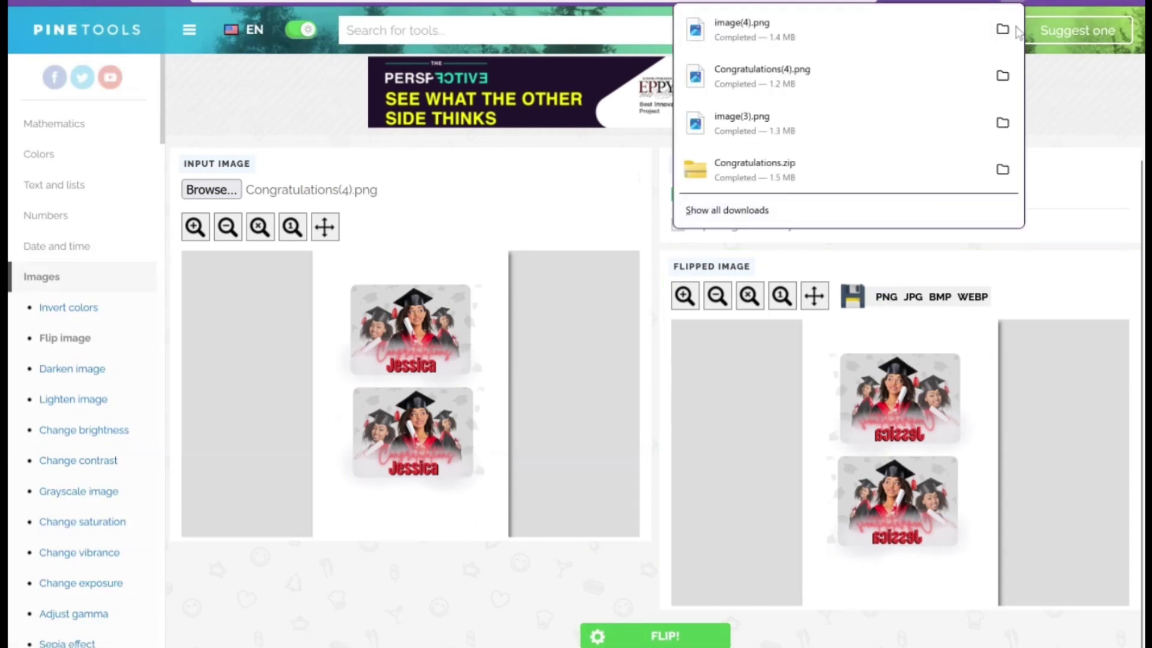
- Show image(4).png in the Downloads folder, then minimize File Explorer
click(1002, 29)
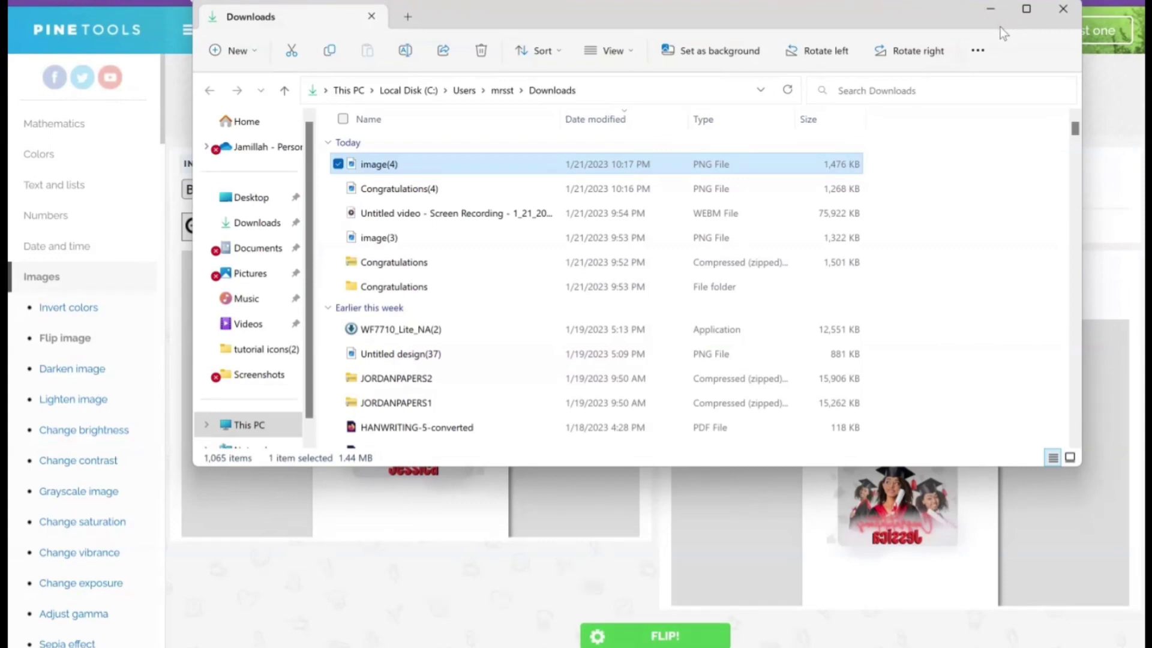
click(991, 10)
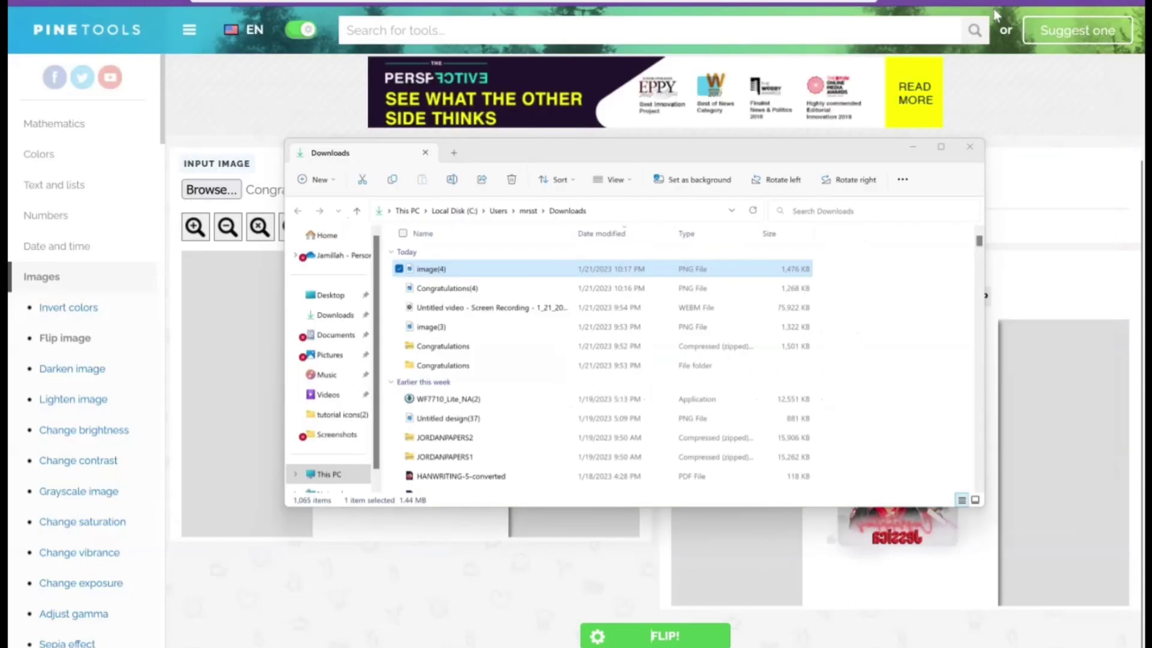